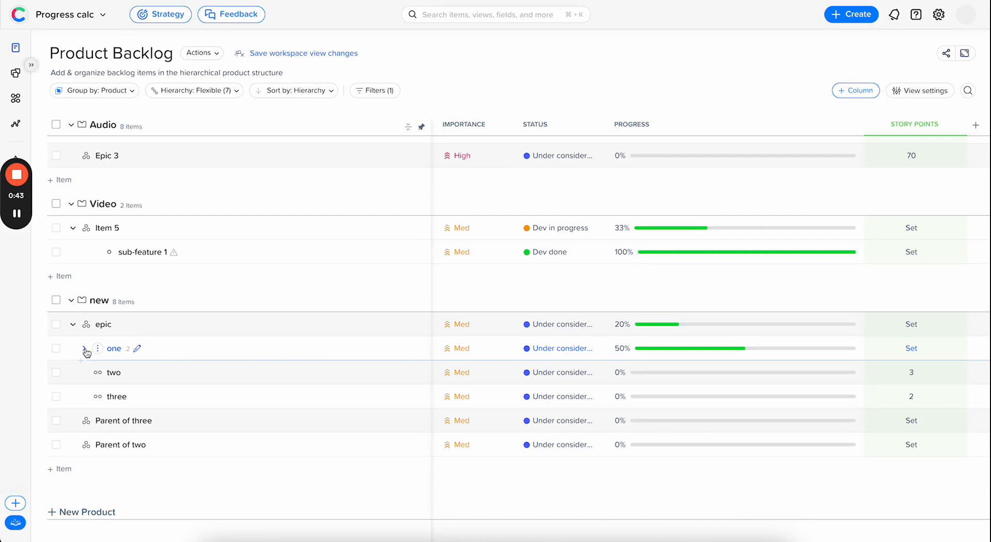
Step: Expand item one in the new product and examine the parent epic's progress breakdown by status category
click(85, 349)
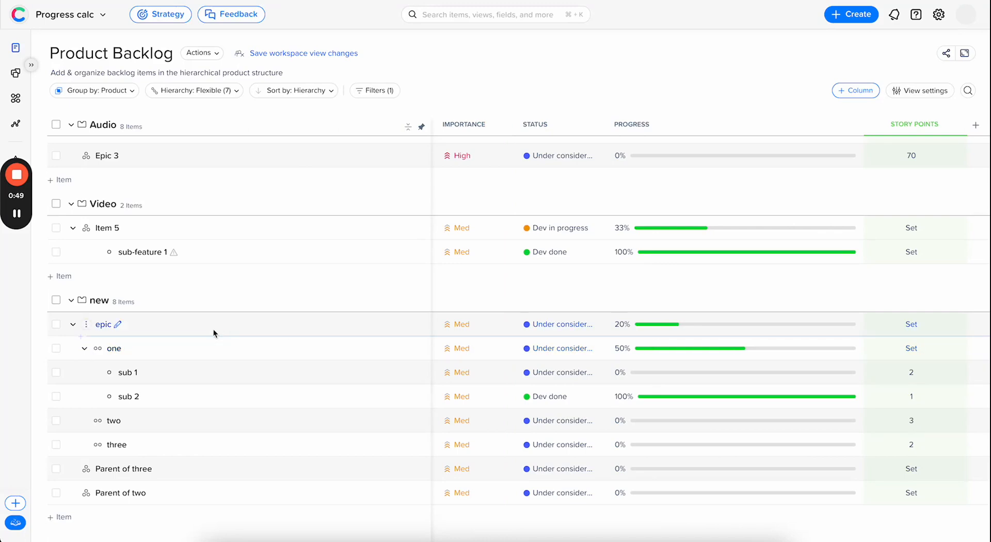
mouse_move(645, 328)
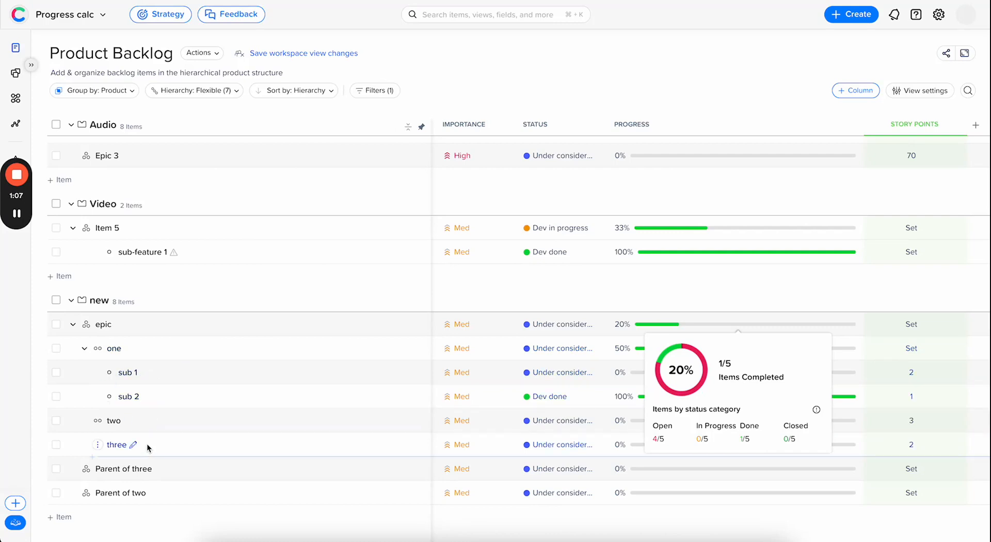
click(85, 350)
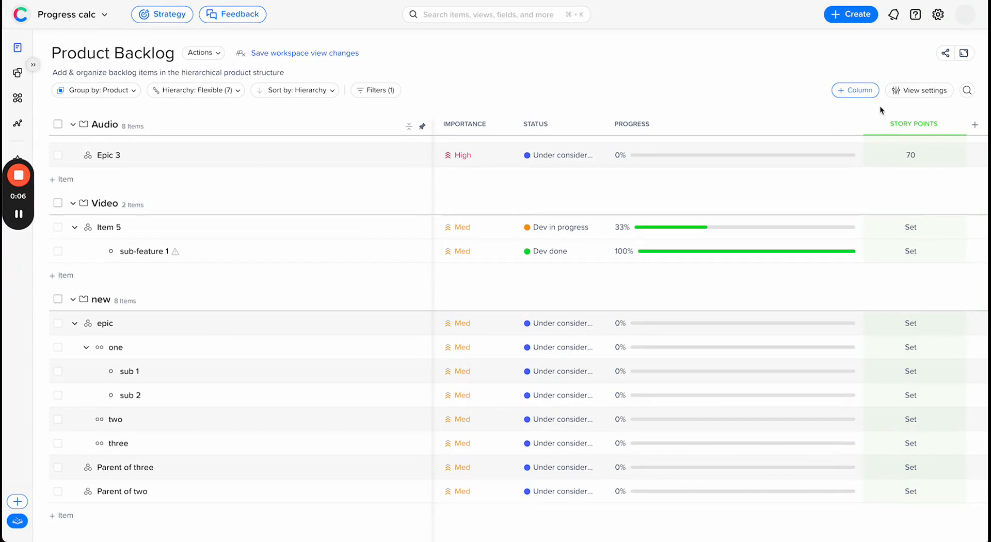
Step: Change the backlog view's progress calculation method to Numerical
click(910, 92)
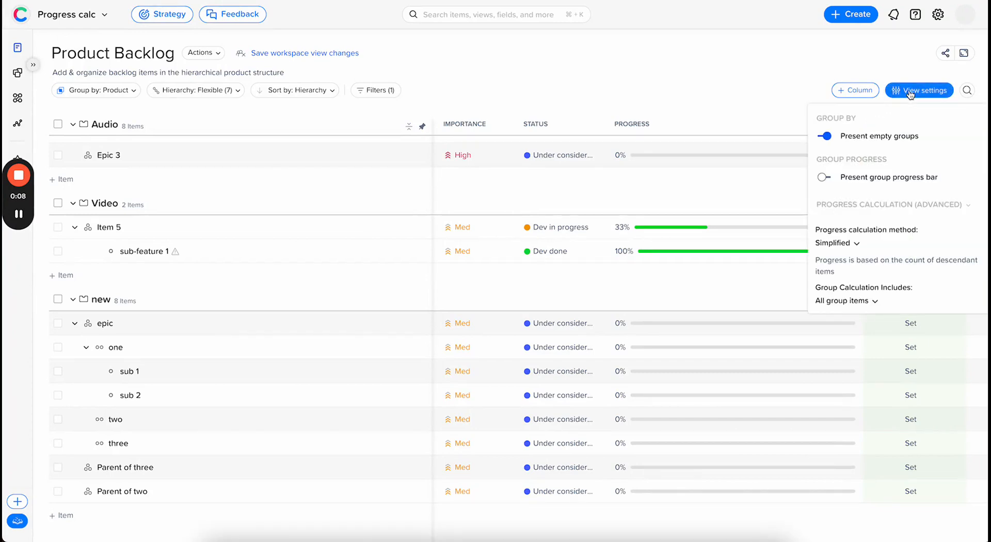
click(858, 245)
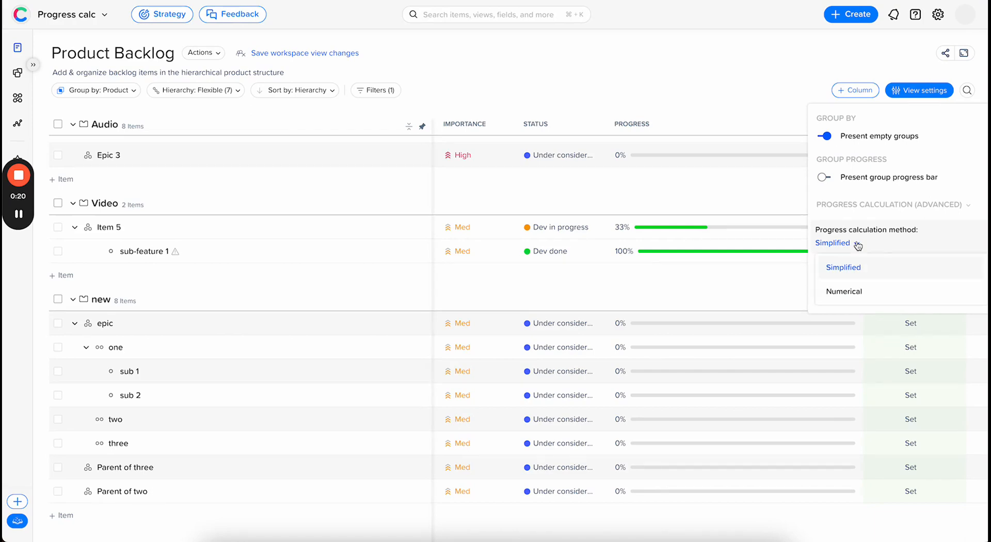
click(863, 292)
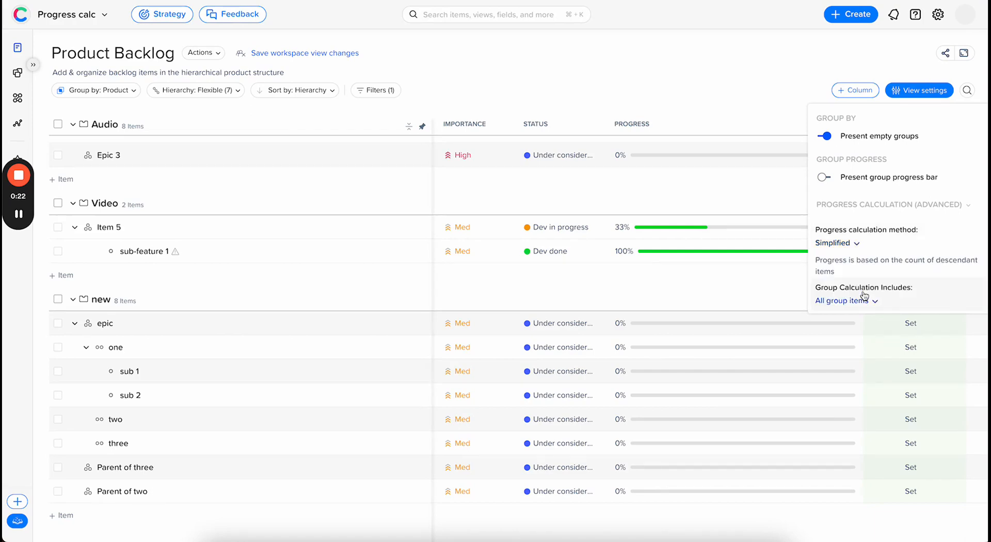
click(857, 244)
click(876, 289)
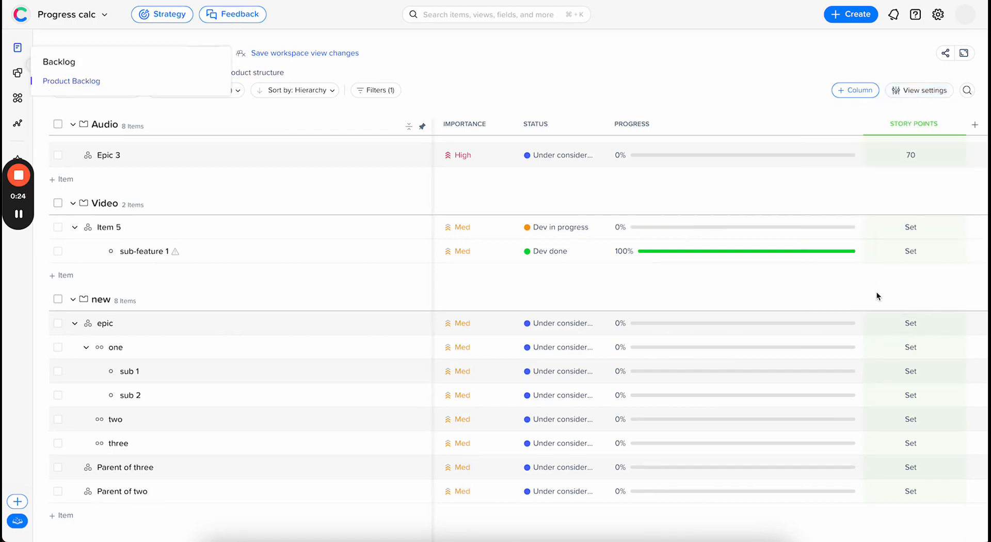
Step: Review which numerical fields the progress calculation can be based on, keeping % Sum of Story pts. completed
click(919, 89)
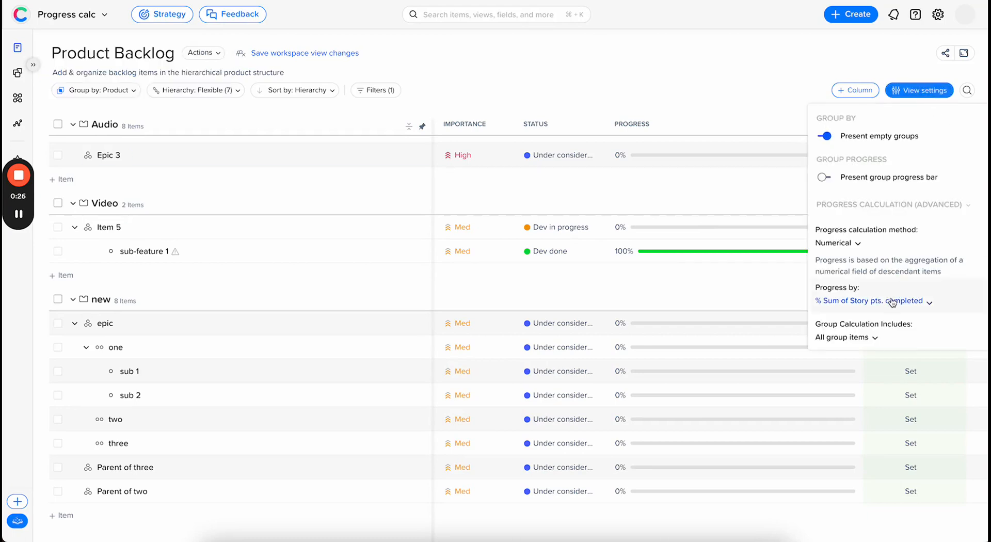
click(892, 303)
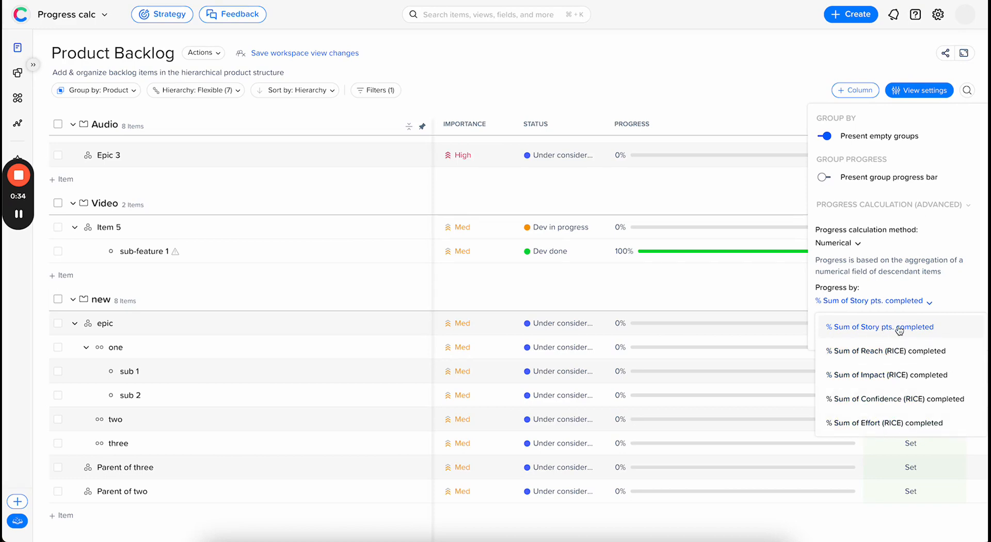
click(771, 287)
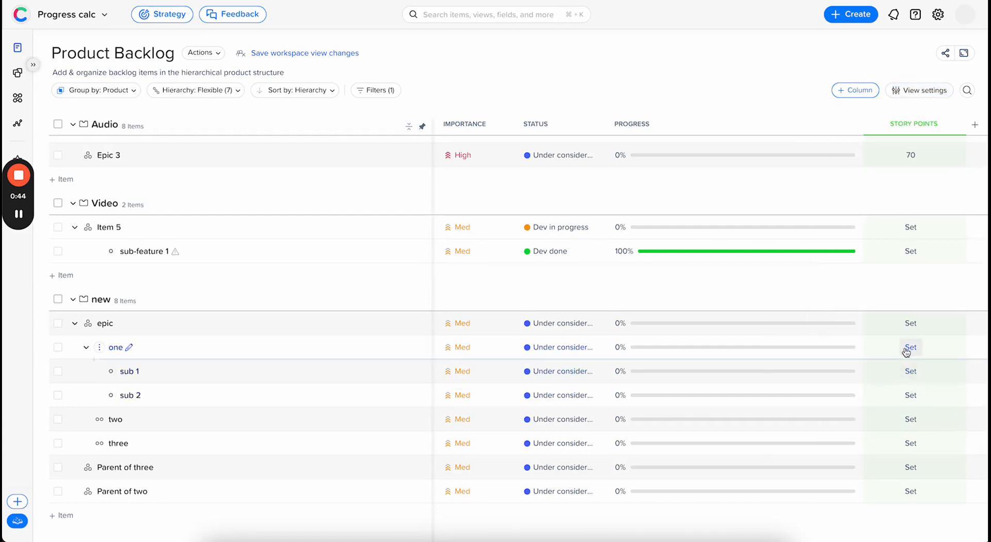
Step: Set the story points to 5 for sub 1 and 2 for sub 2 under item one
click(910, 372)
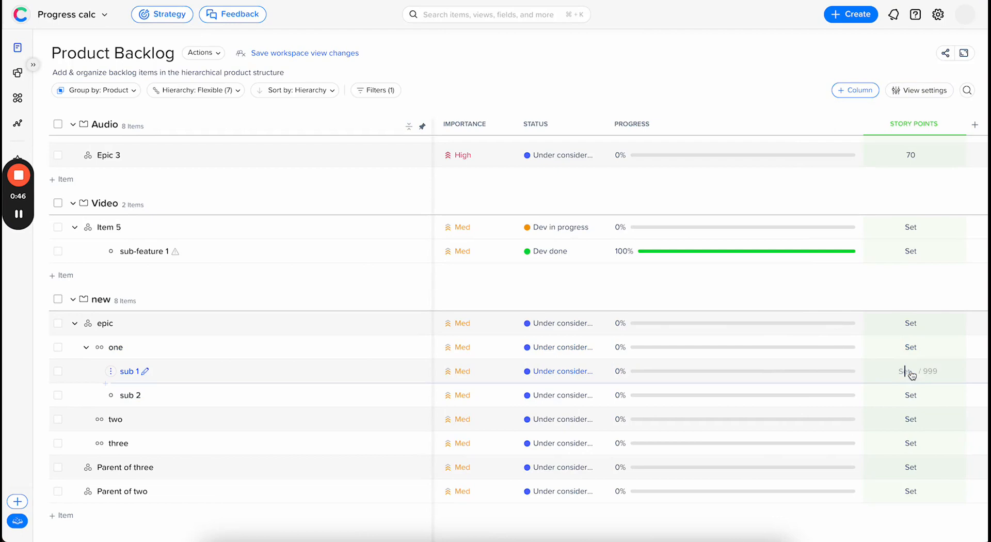
text(5)
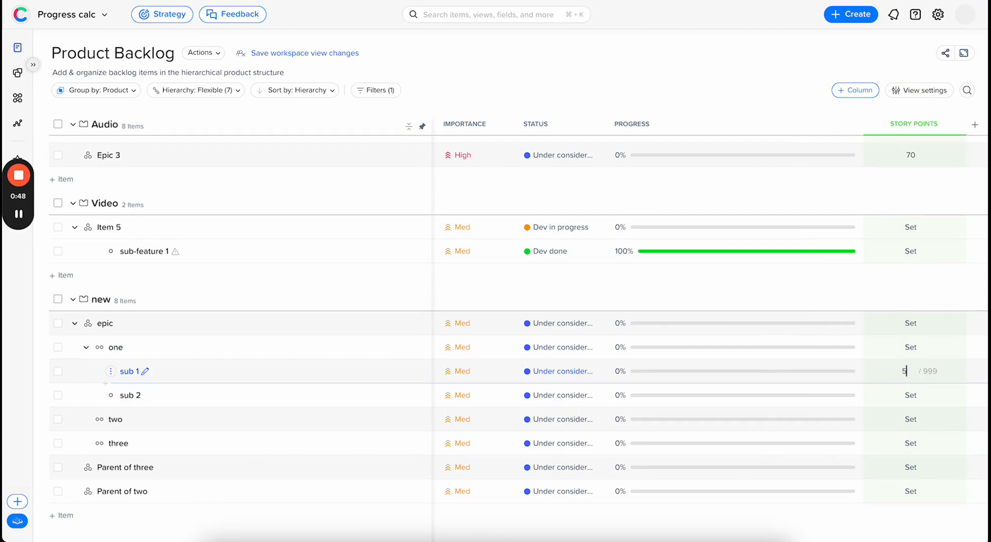
click(911, 397)
text(2)
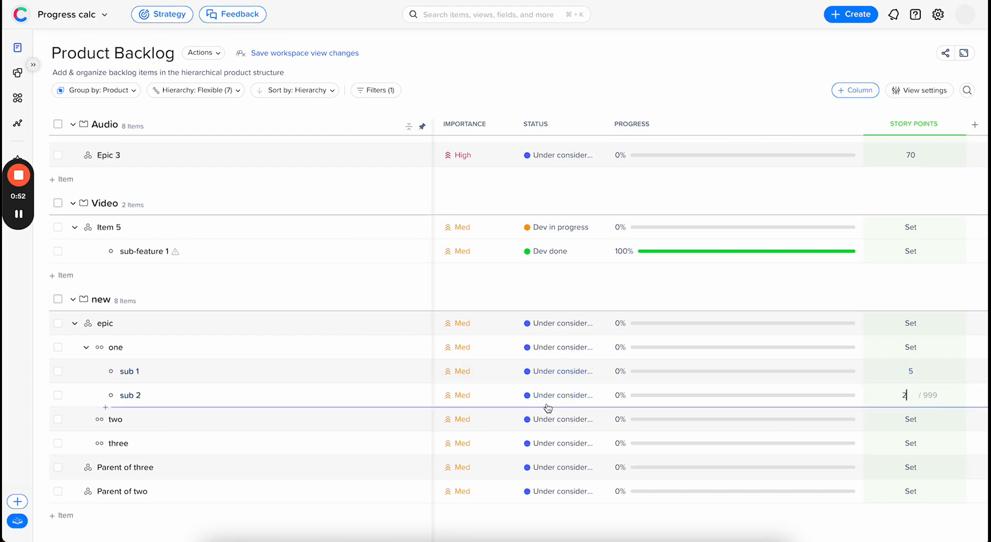
Step: Change sub 2's status to Dev done and view the story-point progress breakdown of its parent item one
click(574, 400)
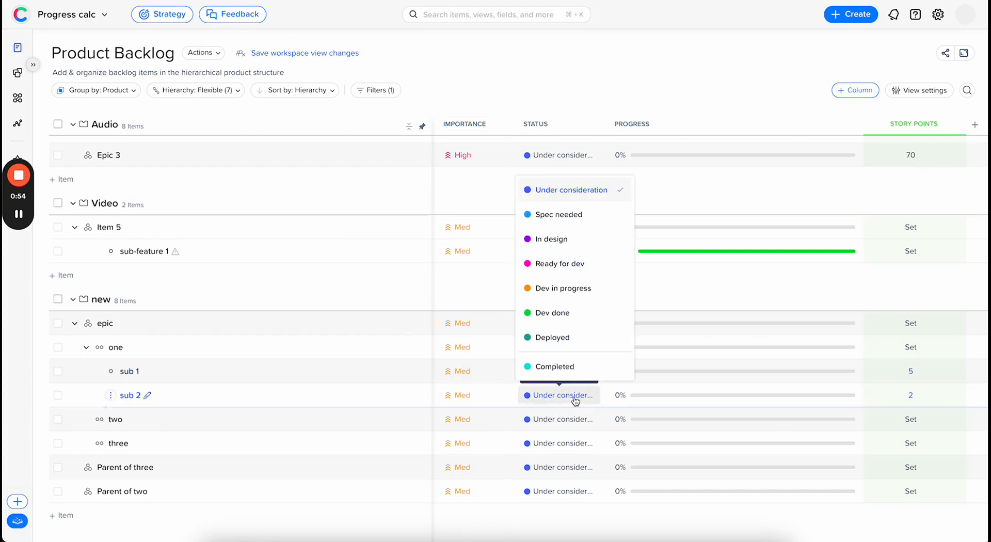
click(568, 315)
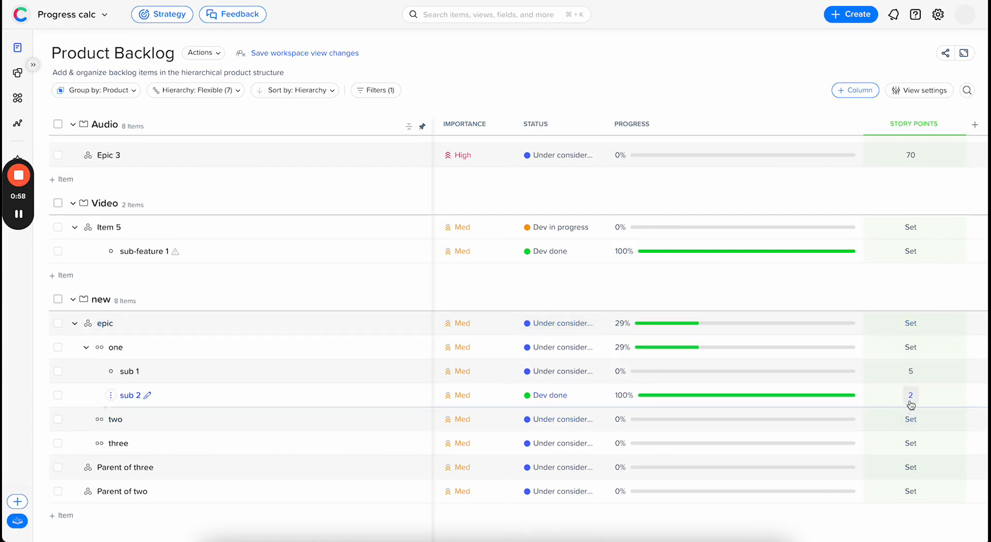
click(653, 350)
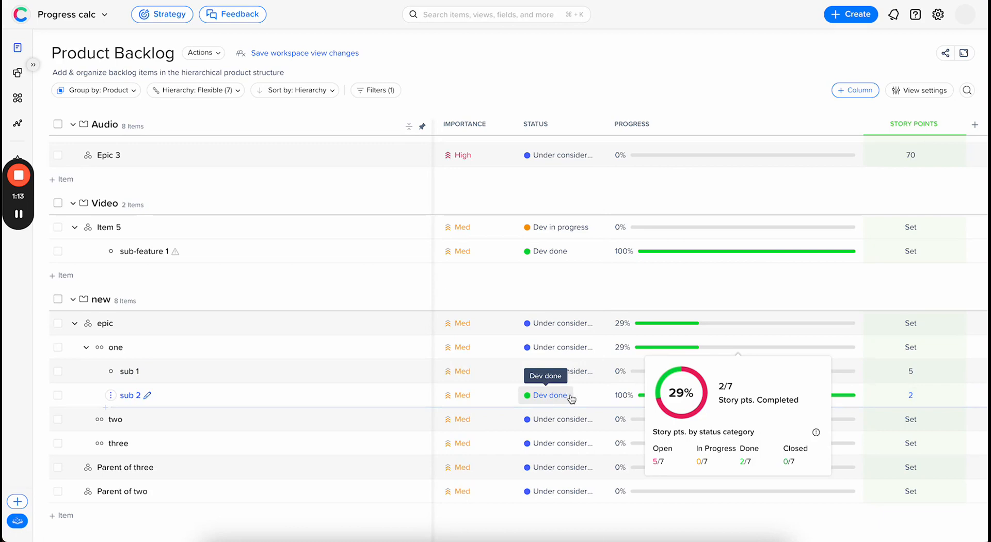
click(19, 214)
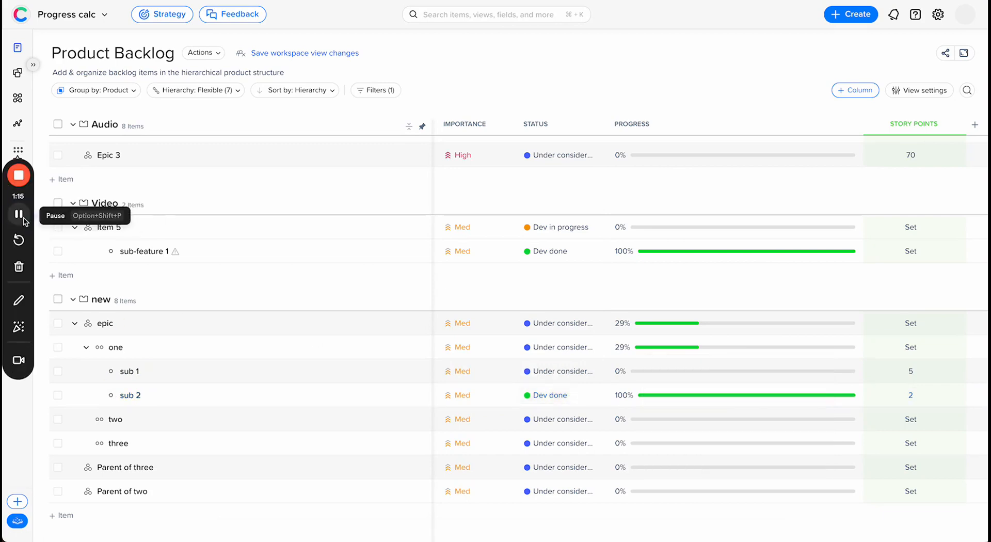
Step: Set the story points of items two and three under epic to 7 each, and change three's status to Dev done
click(910, 423)
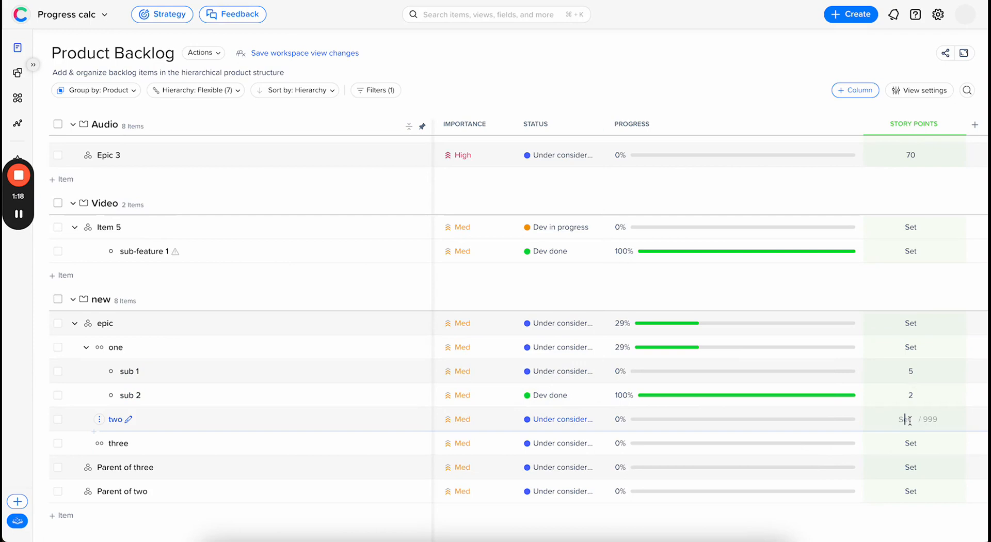
text(7)
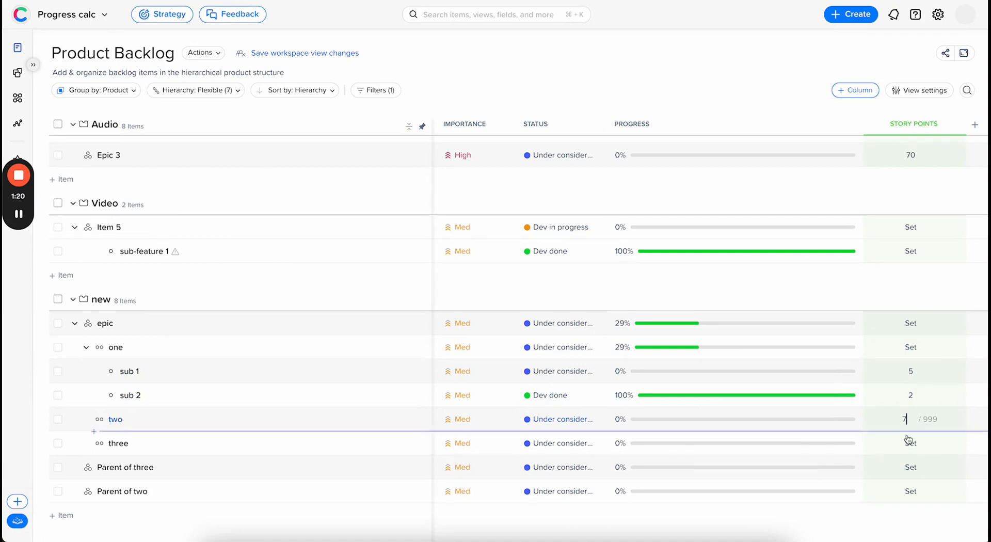
click(907, 445)
text(7)
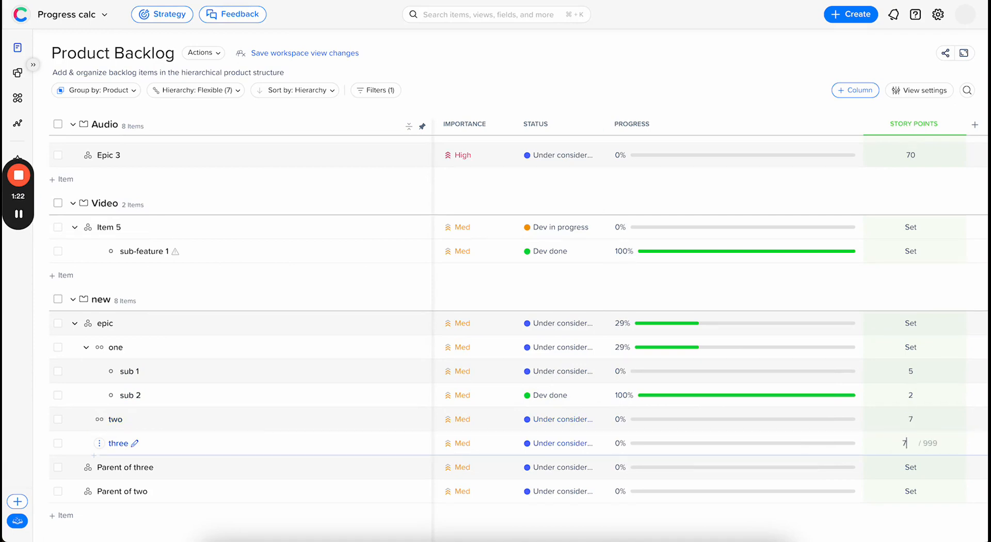
click(567, 444)
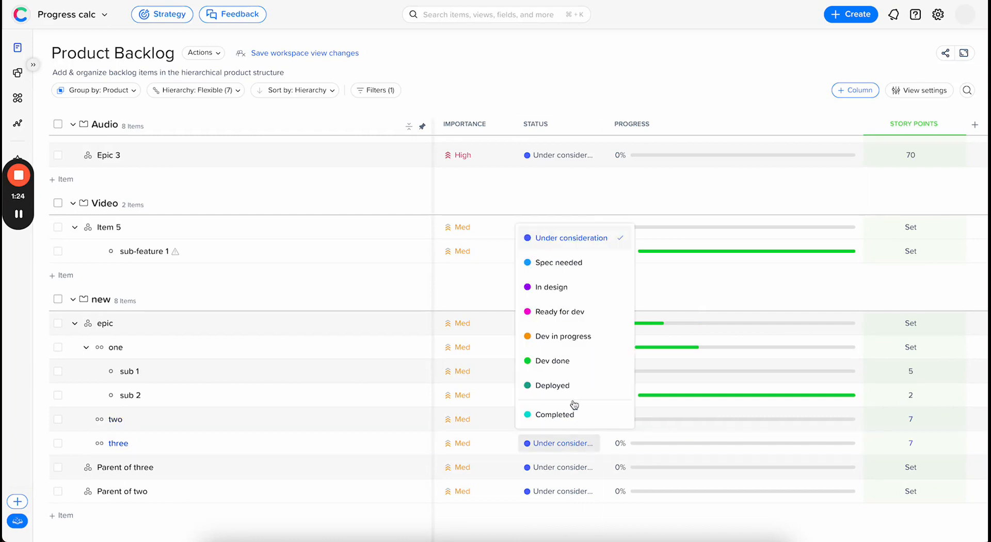
click(568, 364)
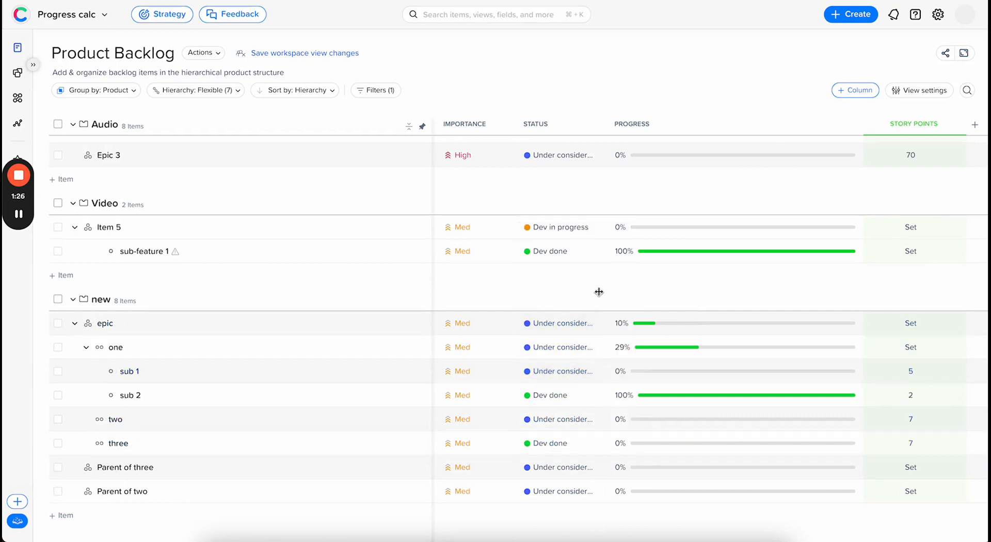
Step: Compare the story-point progress breakdowns of item one and its parent epic, collapsing and re-expanding item one's sub-items
click(85, 348)
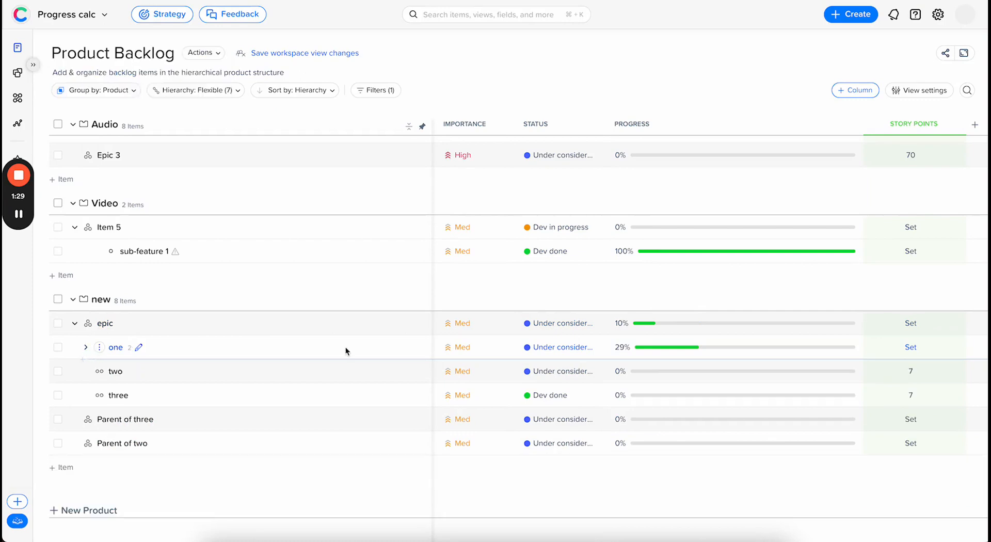
click(653, 353)
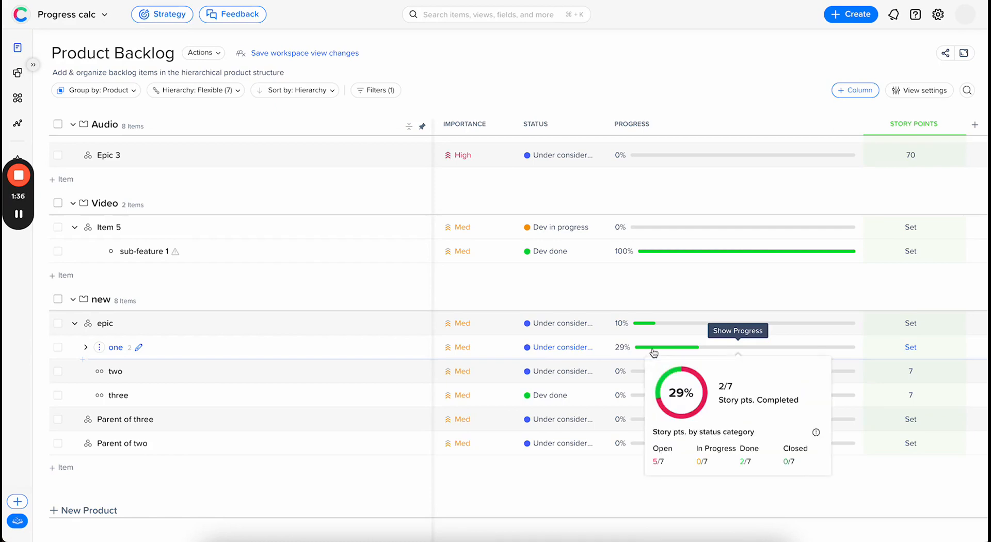
click(641, 326)
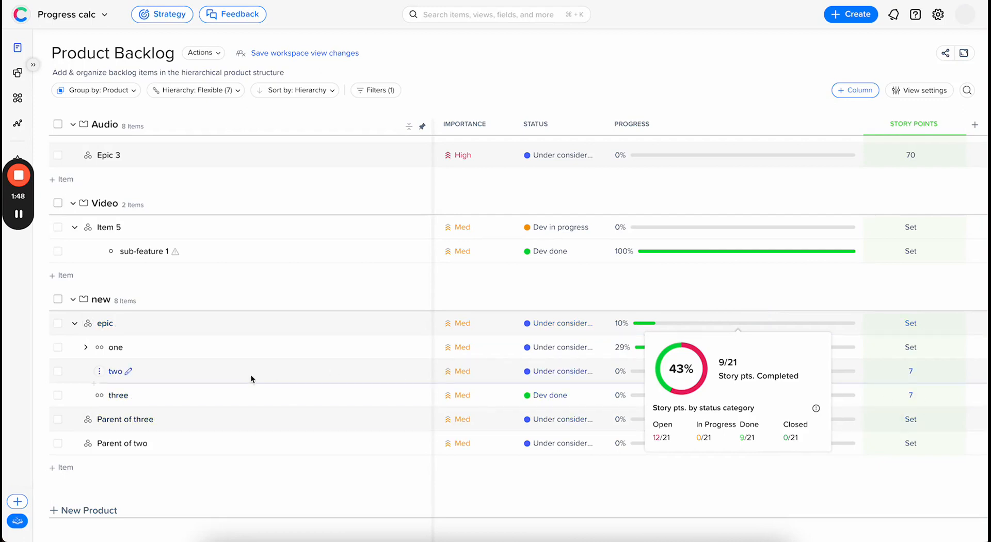
click(85, 347)
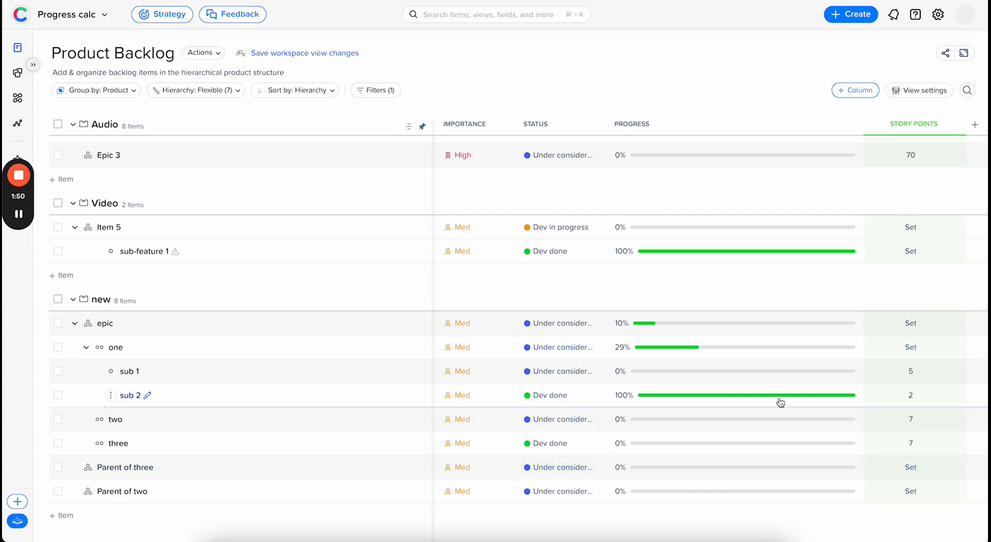
mouse_move(644, 327)
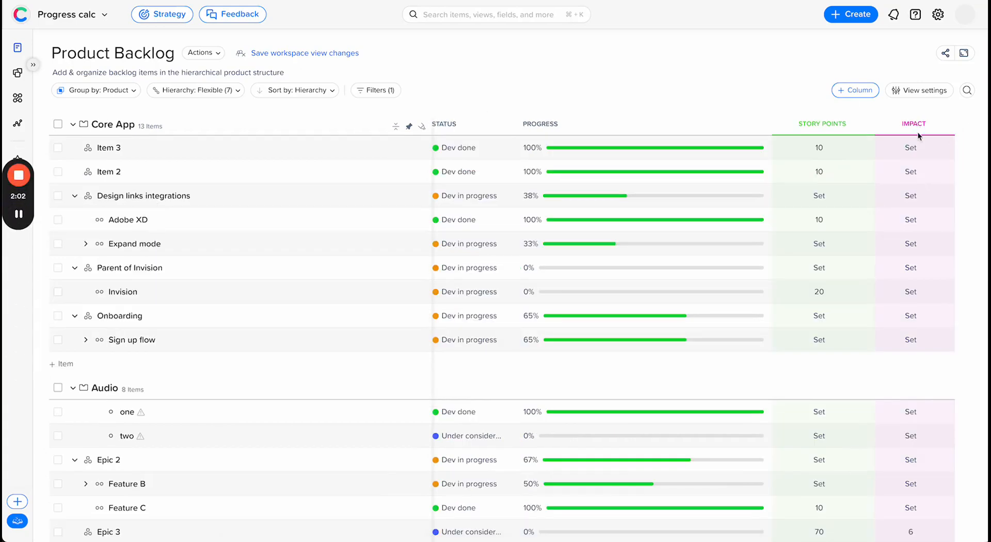
Step: Base the numerical progress calculation on % Sum of Impact (RICE) completed
click(926, 90)
click(907, 303)
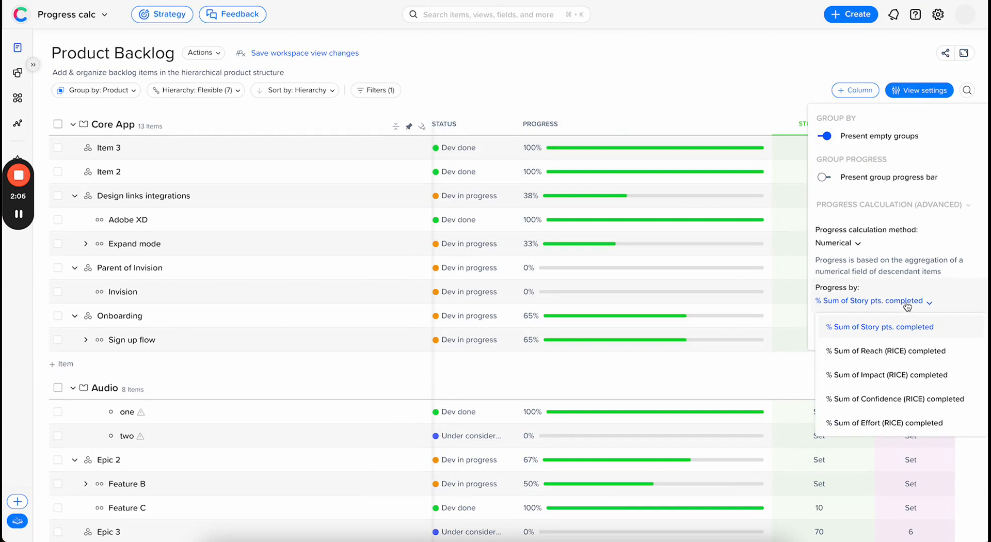
click(922, 376)
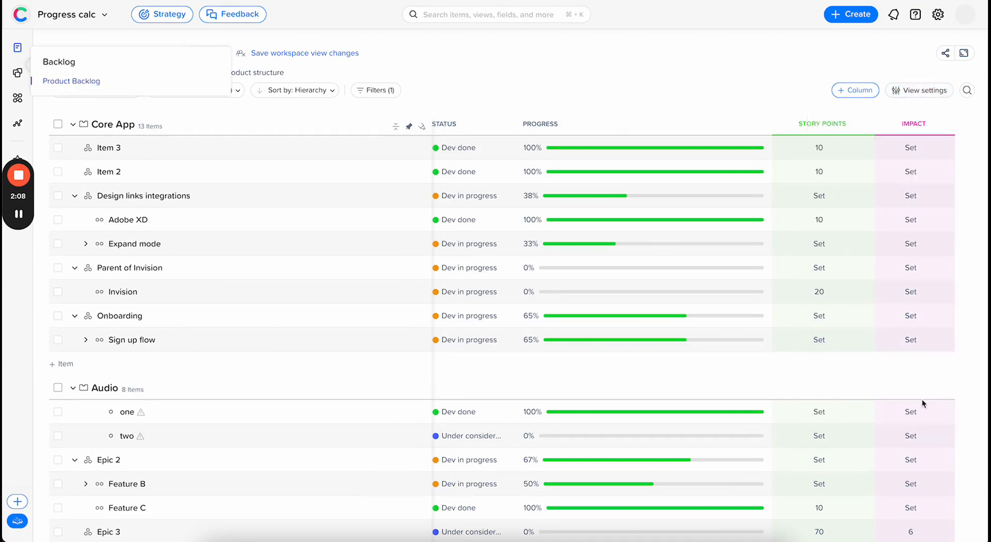
Step: In the new group, set the impact of sub 1 to 5 and of sub 2 to 1
scroll(922, 419, down, 5)
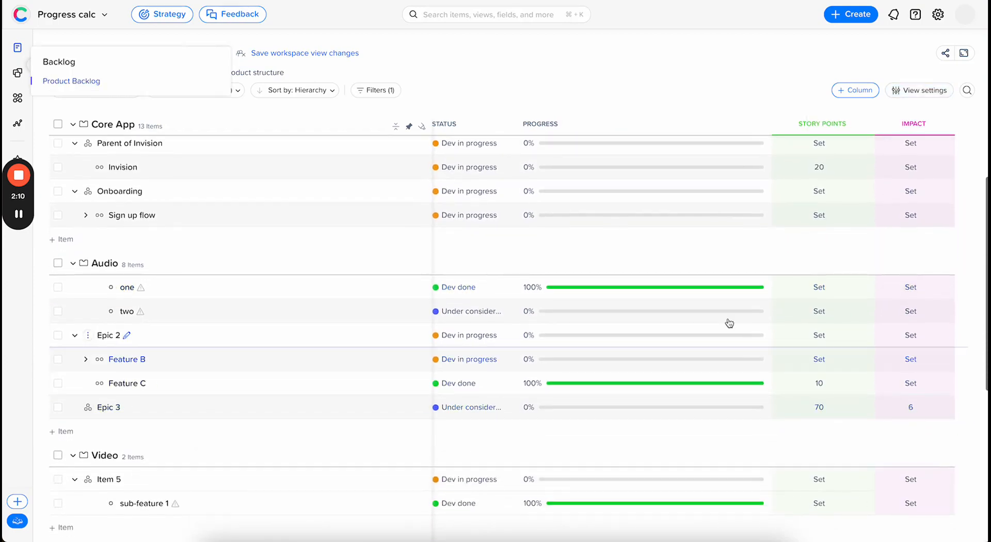
scroll(619, 310, left, 2)
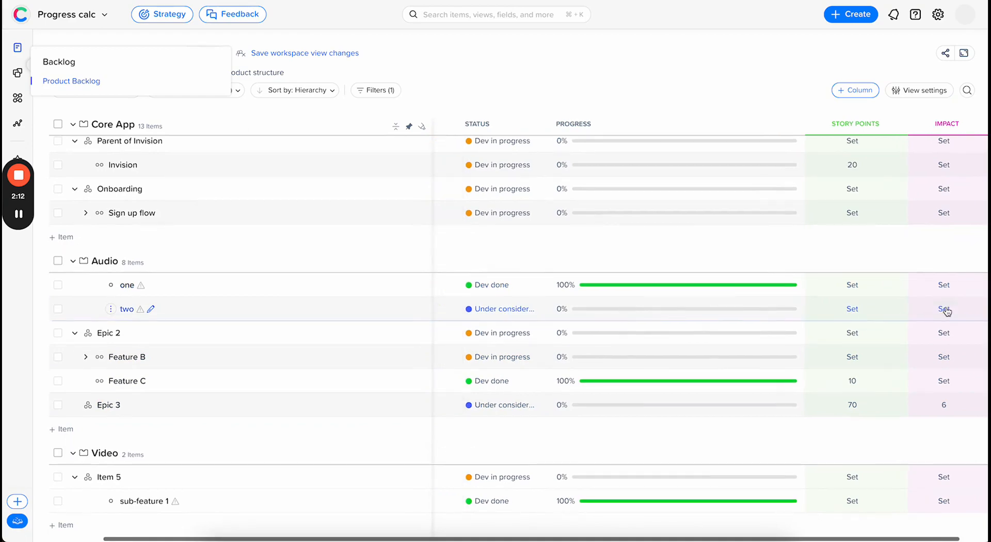
scroll(945, 315, down, 10)
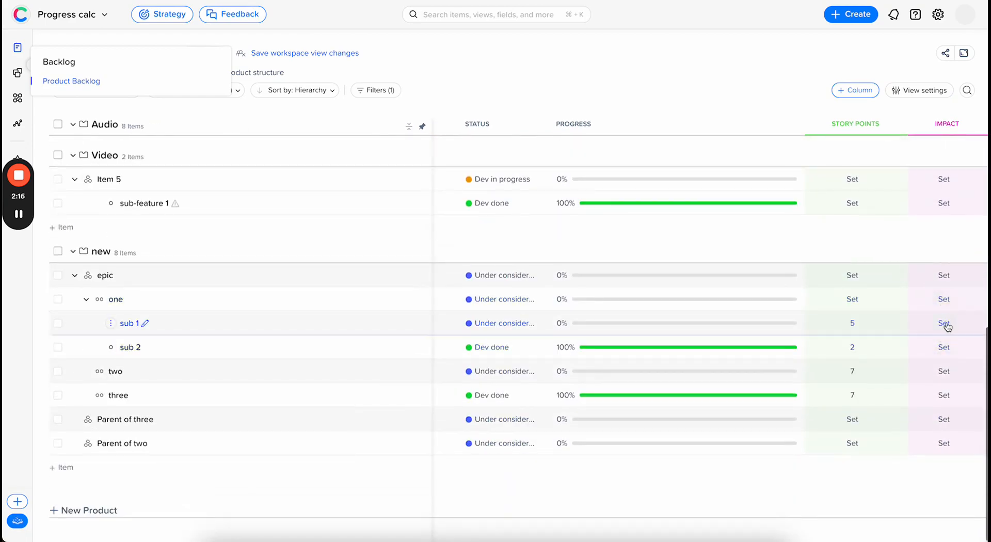
click(945, 325)
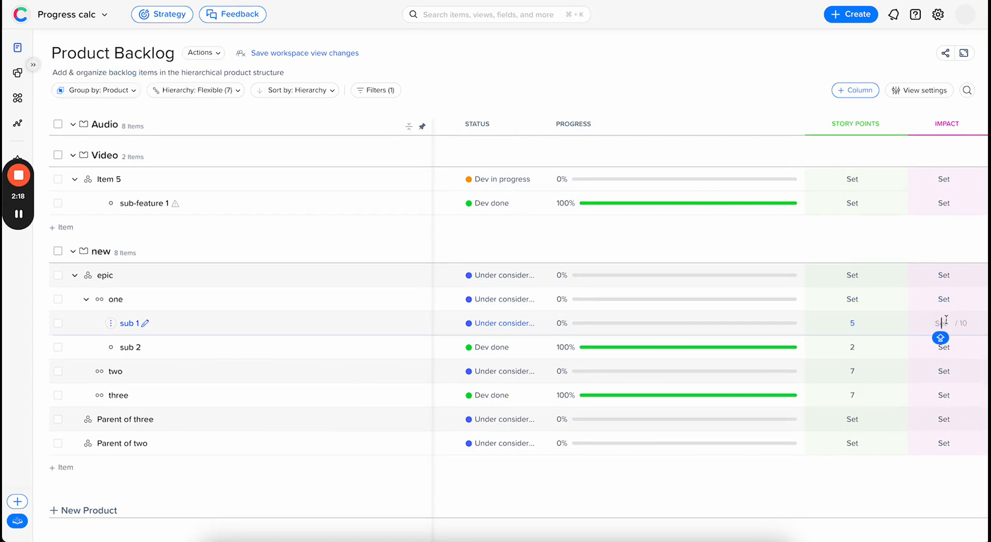
text(5)
click(948, 347)
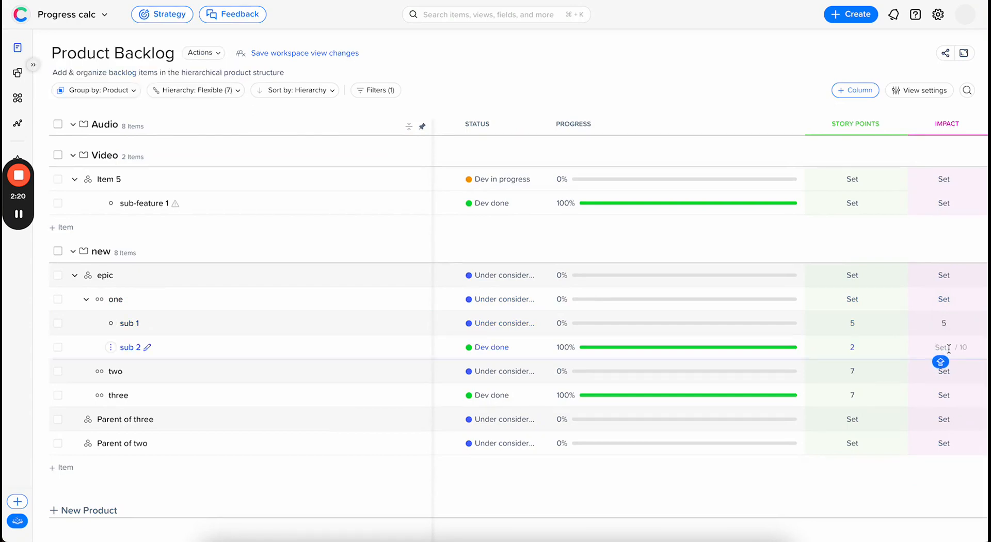
text(1)
Step: Set the impact of item two to 1 and of item three to 2 under epic
click(945, 371)
text(1)
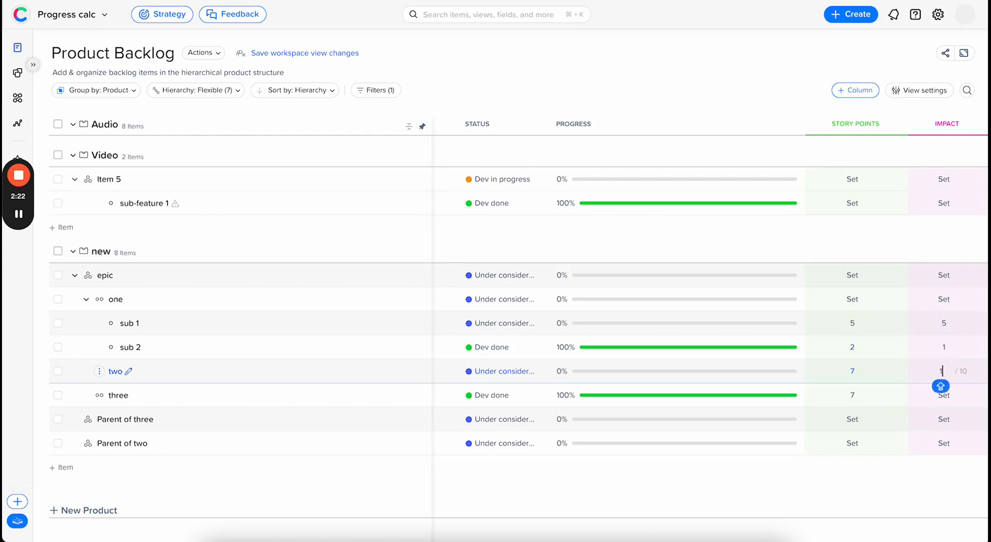
click(944, 395)
text(2)
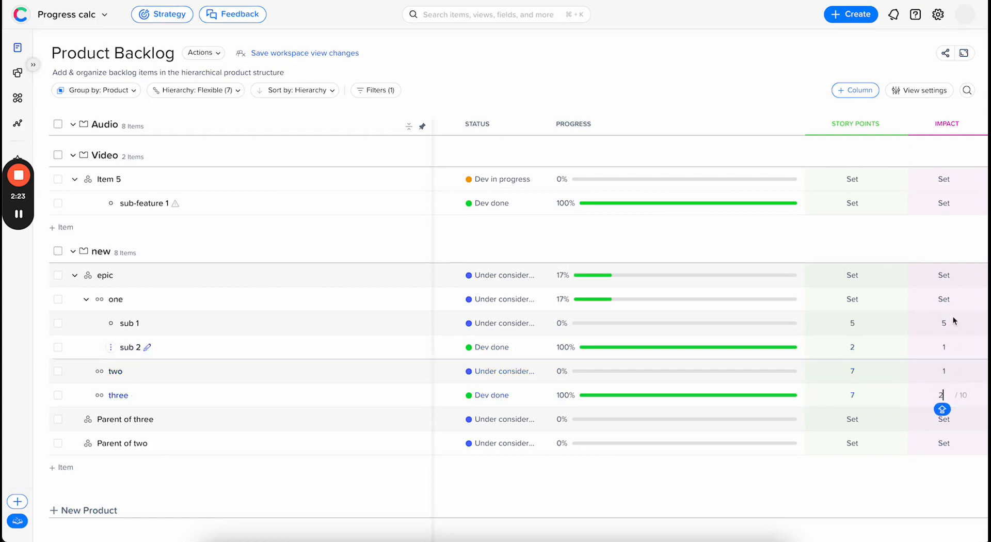
click(943, 250)
Step: View the impact progress breakdown of epic and open the backlog's progress calculation settings
mouse_move(595, 280)
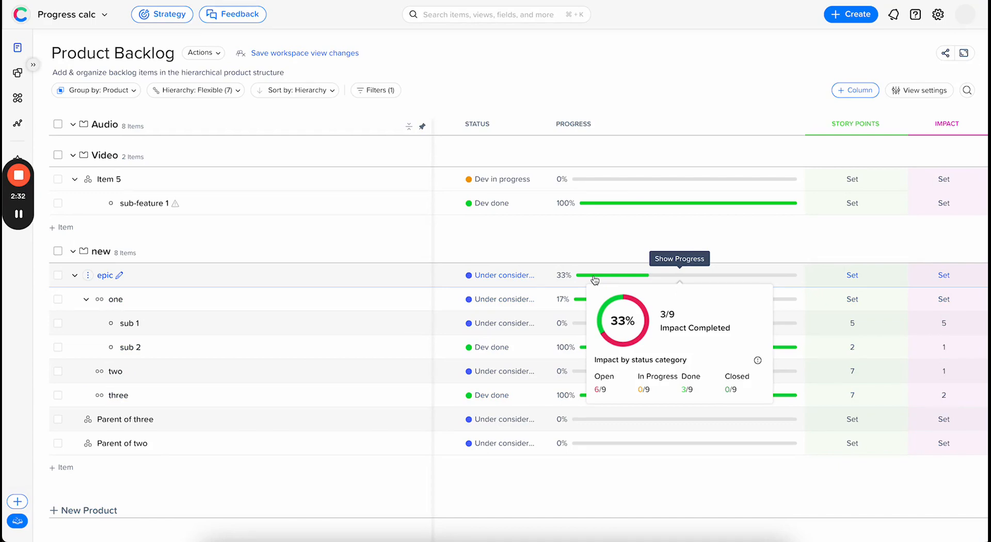
click(927, 90)
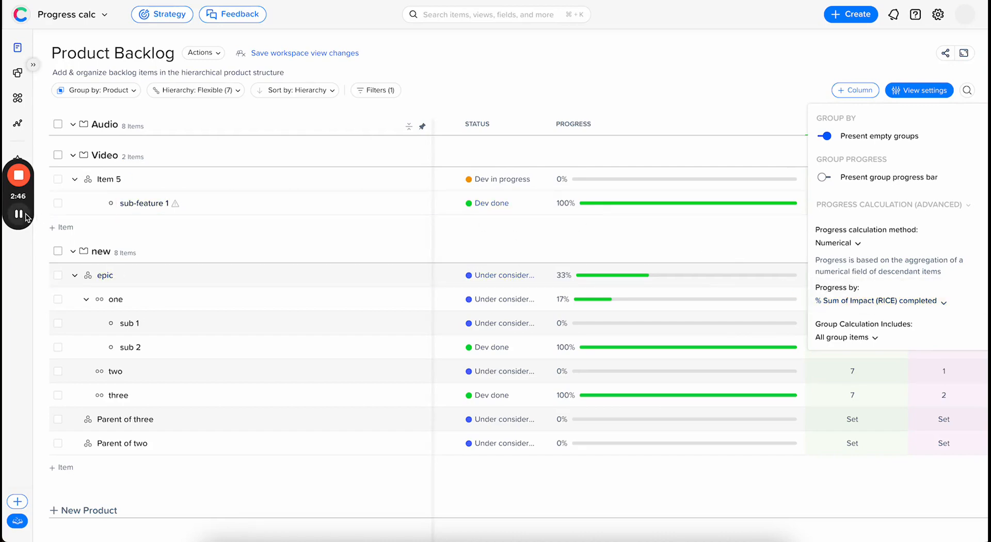
Step: Set the progress calculation method of the Swimlanes View to Numerical
mouse_move(24, 219)
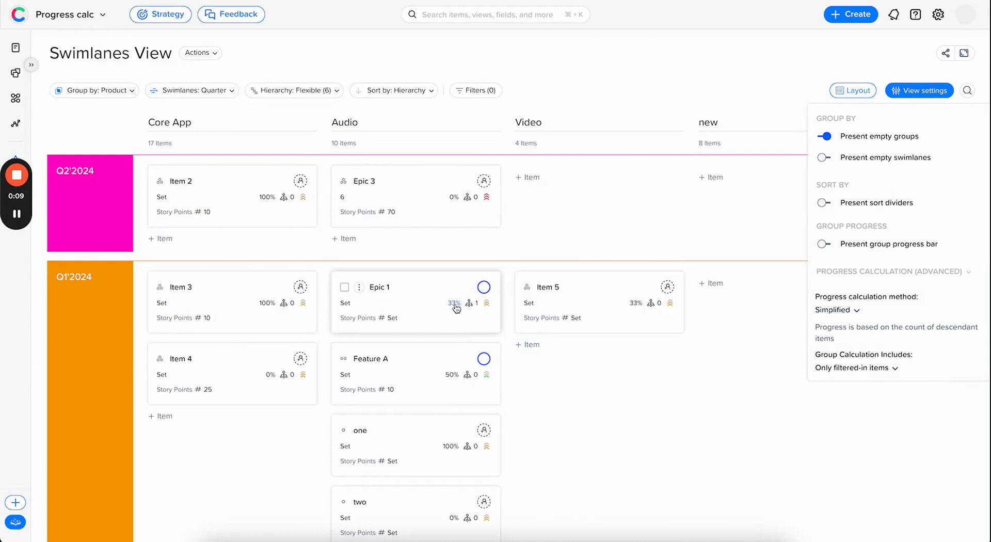
click(849, 310)
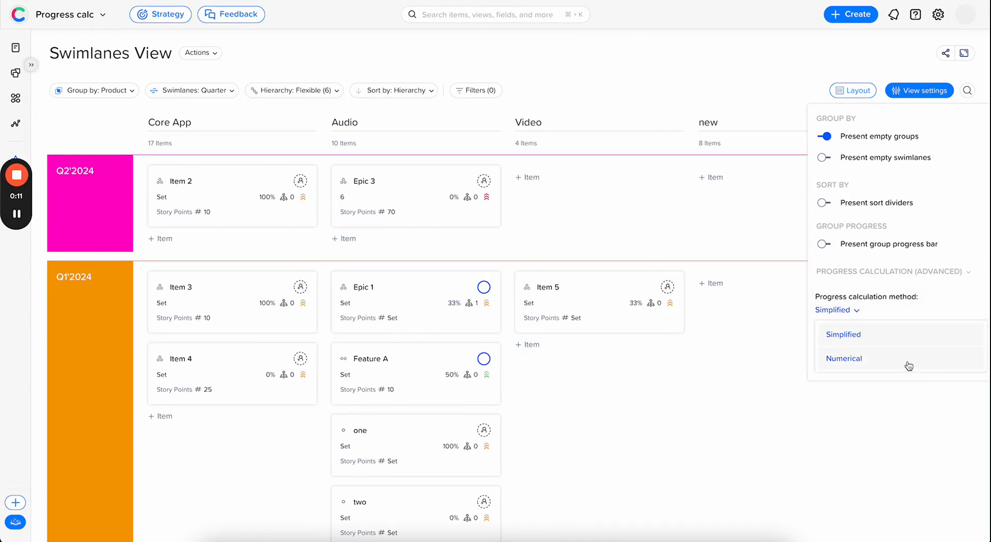
click(876, 362)
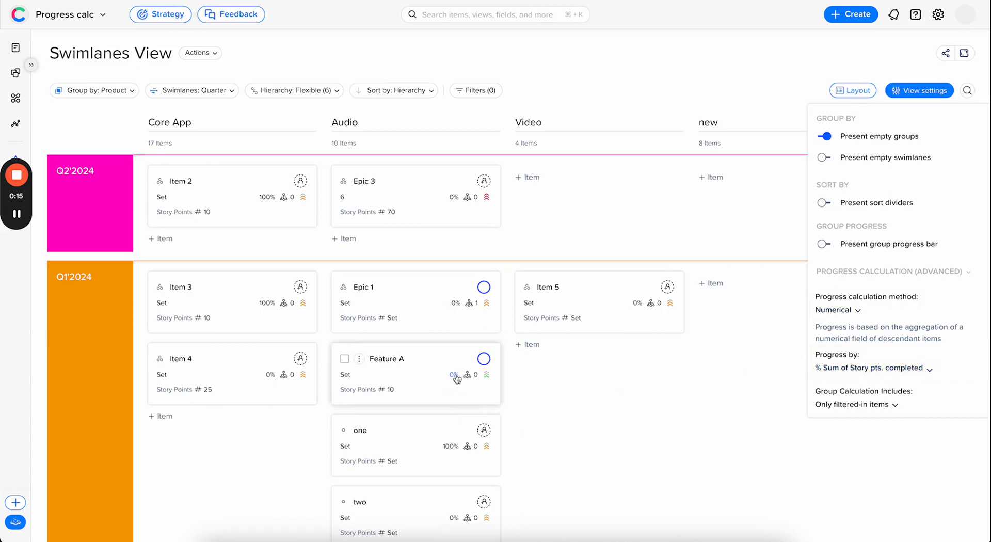
Step: Try % Sum of Impact (RICE) completed as the swimlanes progress basis and return it to % Sum of Story pts. completed
click(923, 369)
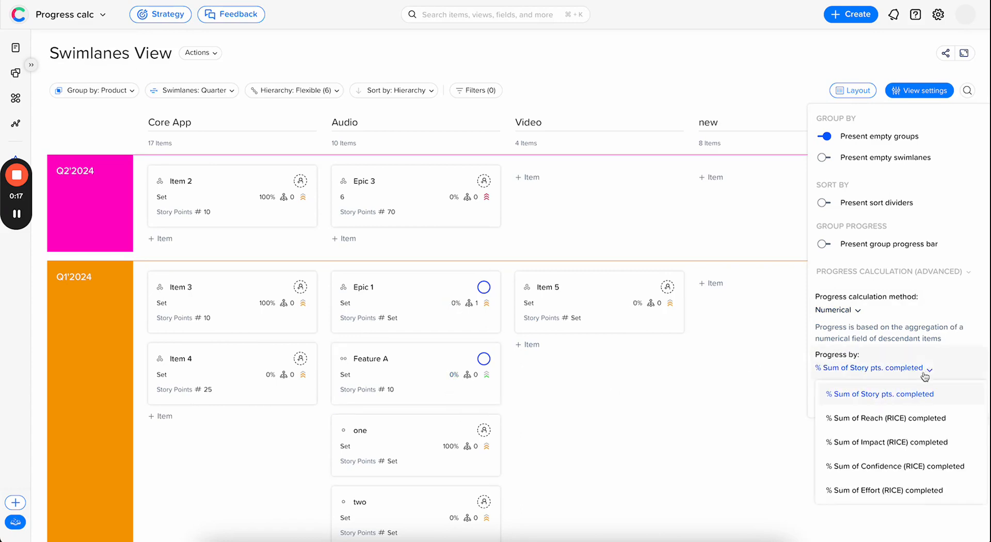
click(937, 444)
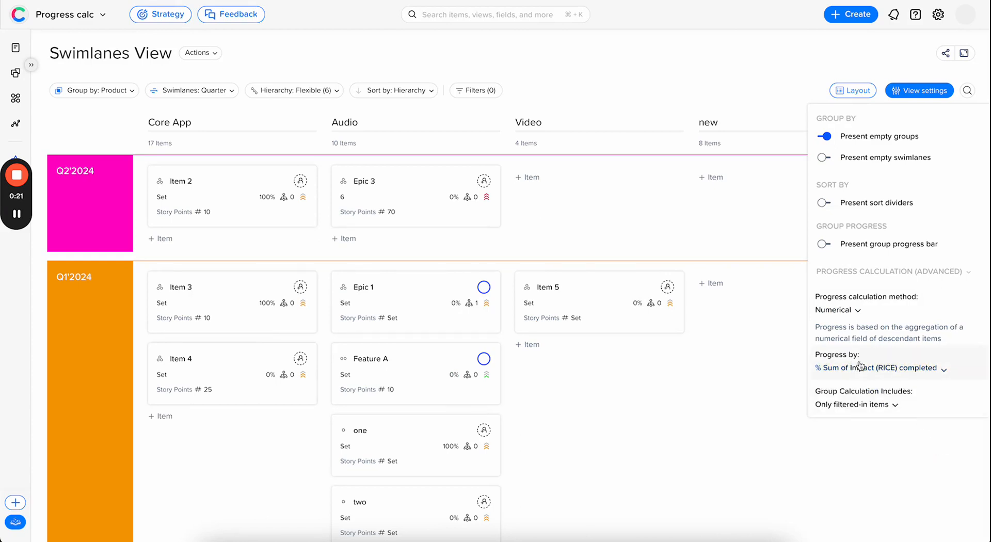
click(924, 371)
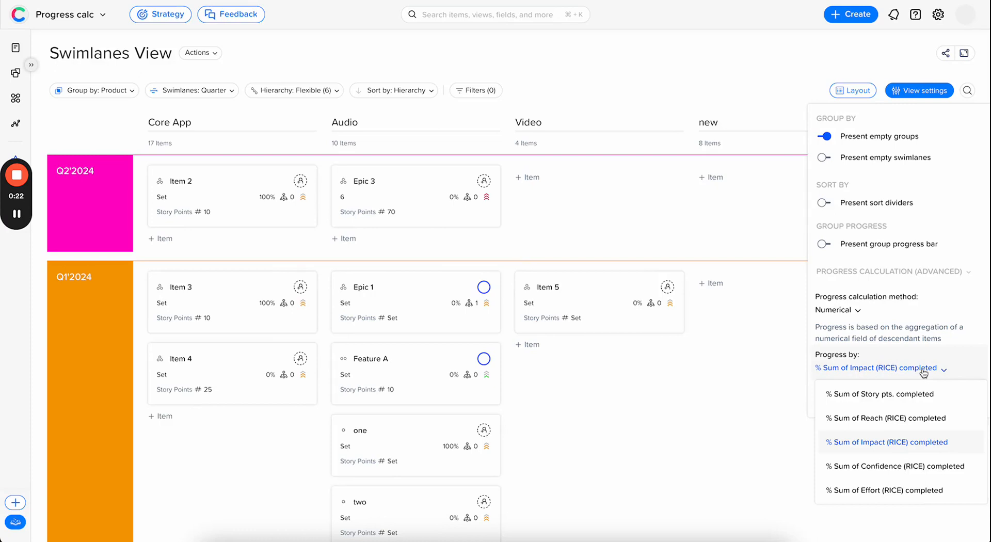
click(937, 418)
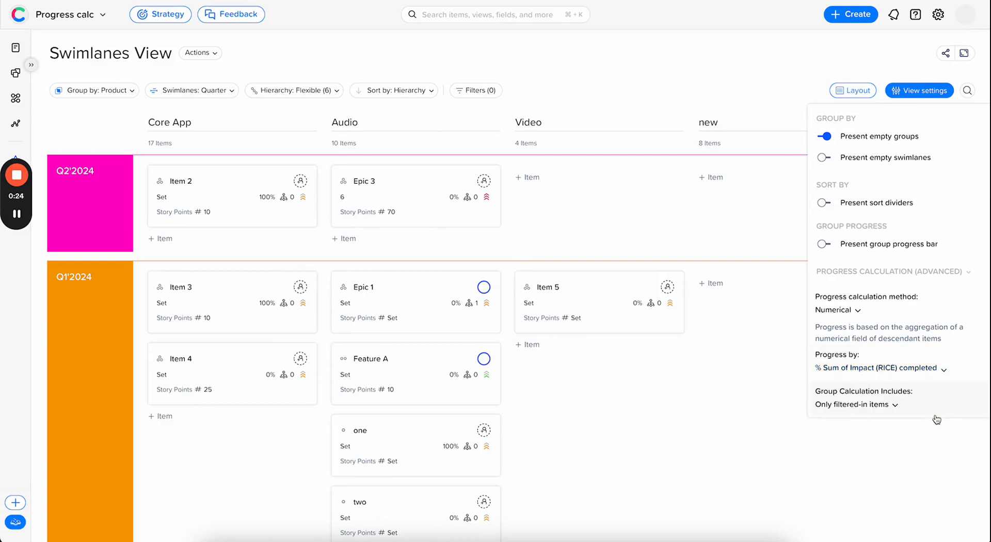
click(910, 366)
click(912, 395)
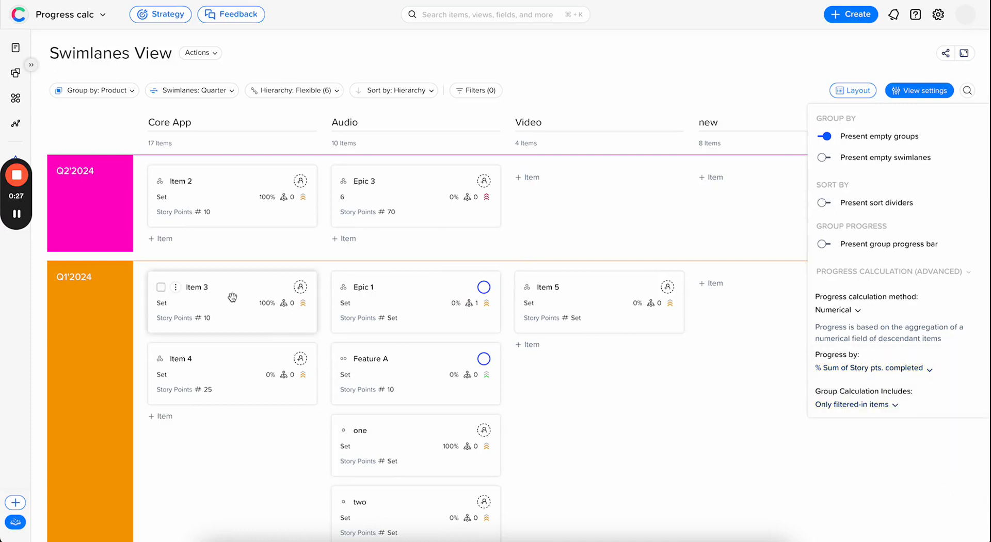
mouse_move(18, 215)
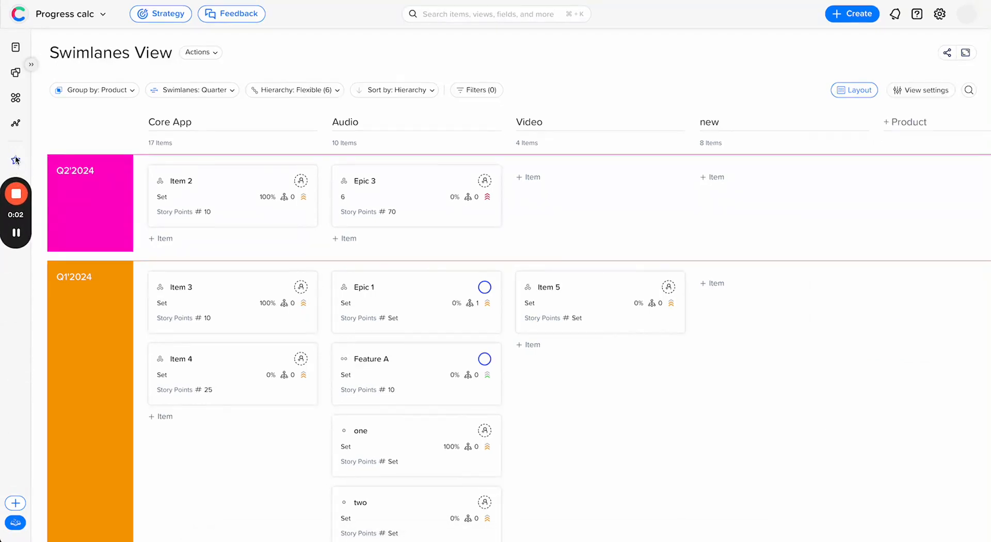
Step: Open the Table View and examine the progress bars of its quarter groups and epics
click(16, 160)
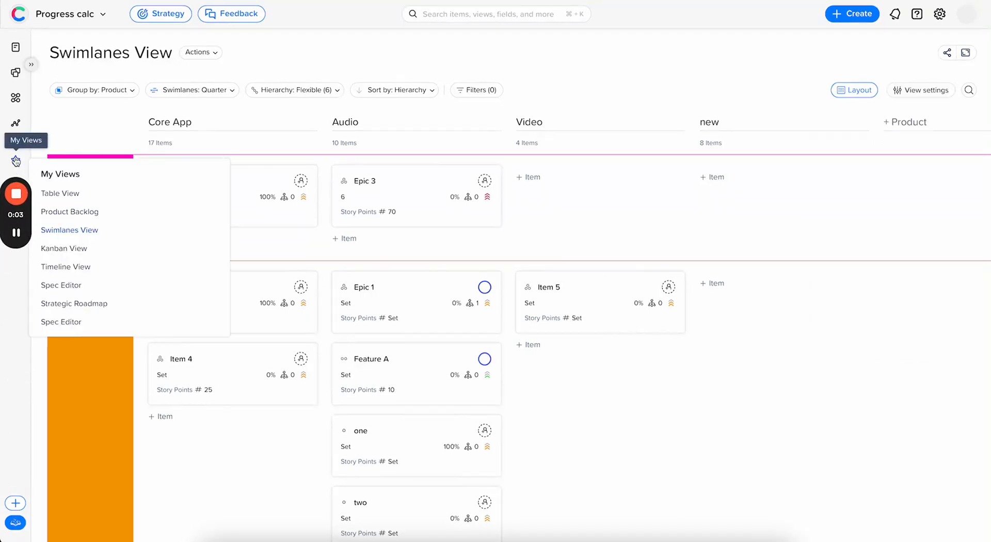
click(90, 197)
scroll(410, 302, down, 2)
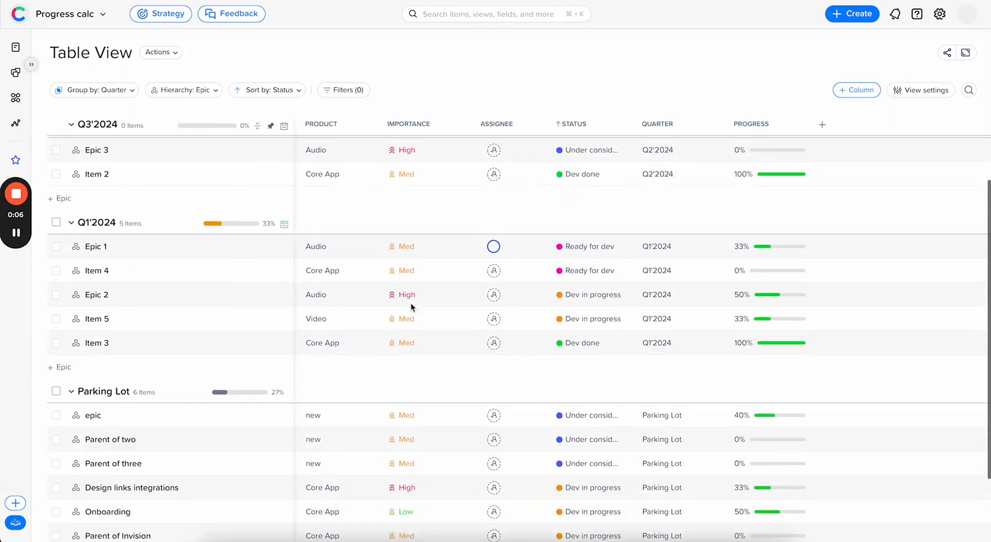
scroll(411, 303, down, 2)
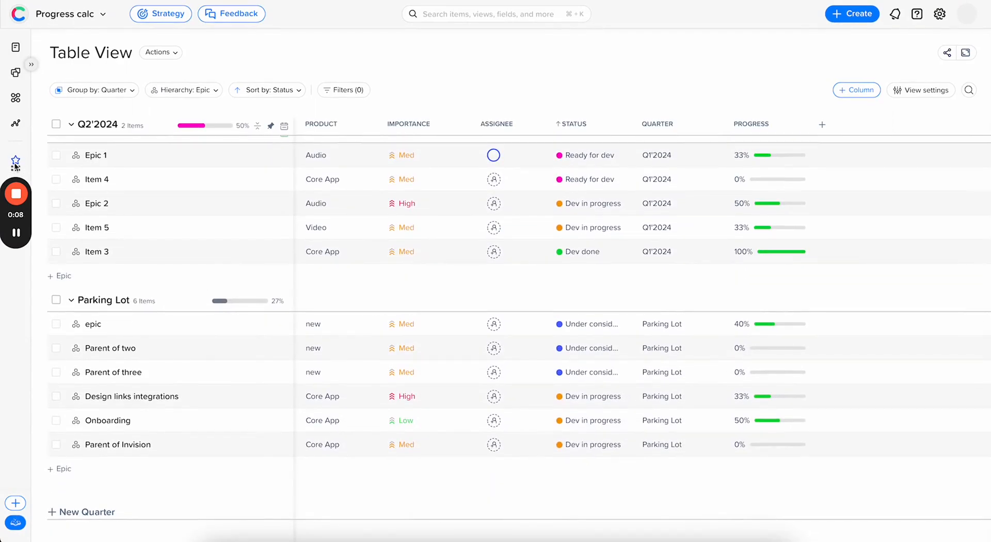
Step: Open the Product Backlog view and collapse epic in the new group
click(15, 162)
click(98, 212)
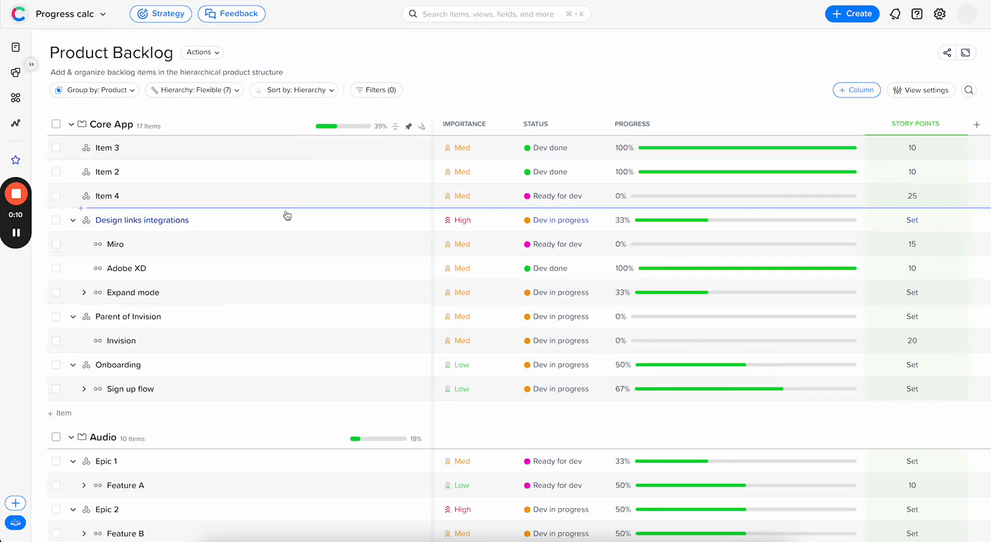
scroll(747, 425, down, 10)
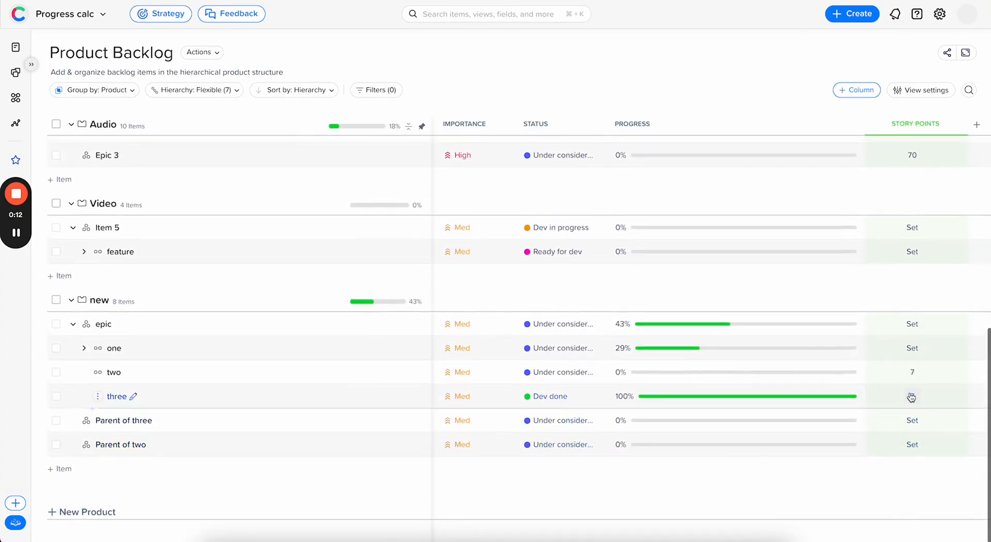
click(73, 325)
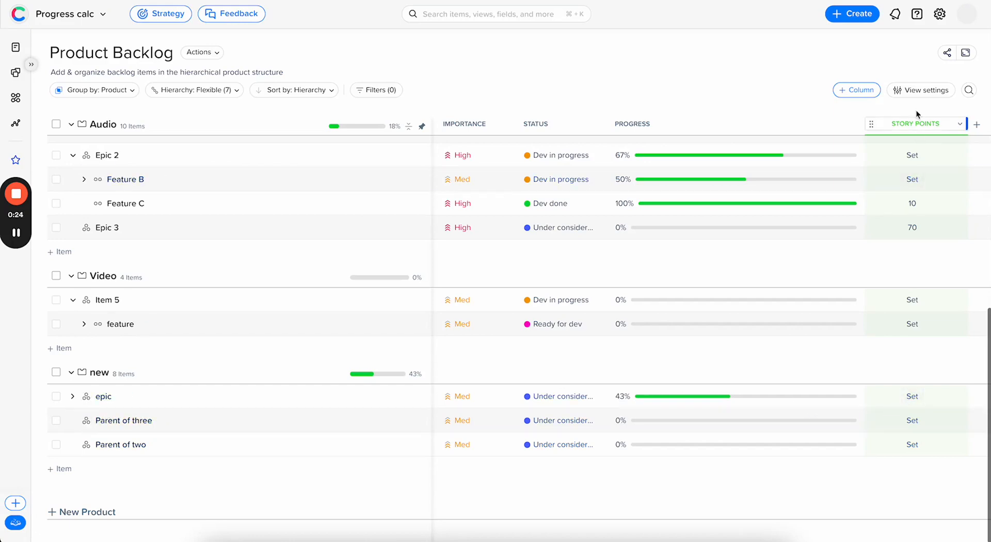
Step: Set story points in the new group to 30 for epic, 10 for Parent of three and 50 for Parent of two
click(912, 398)
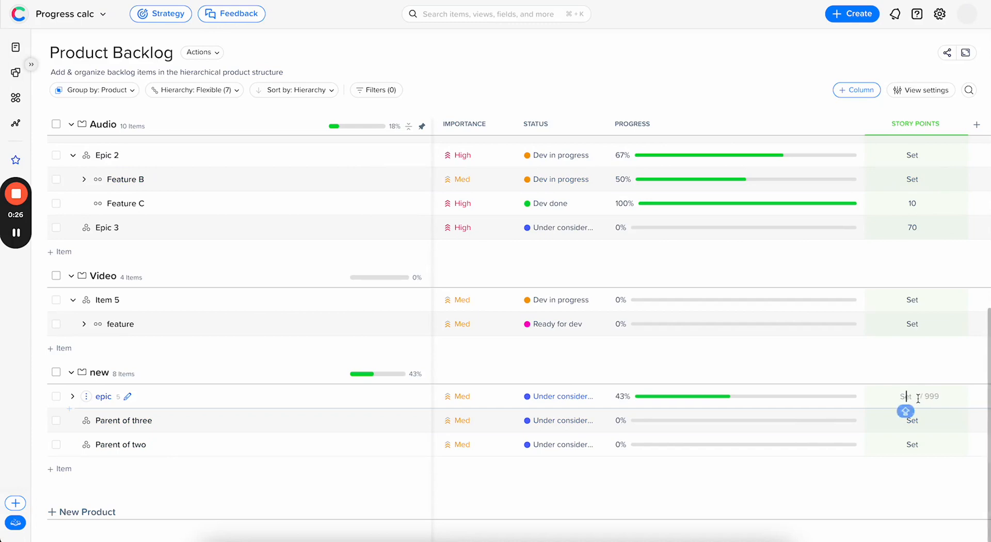
text(30)
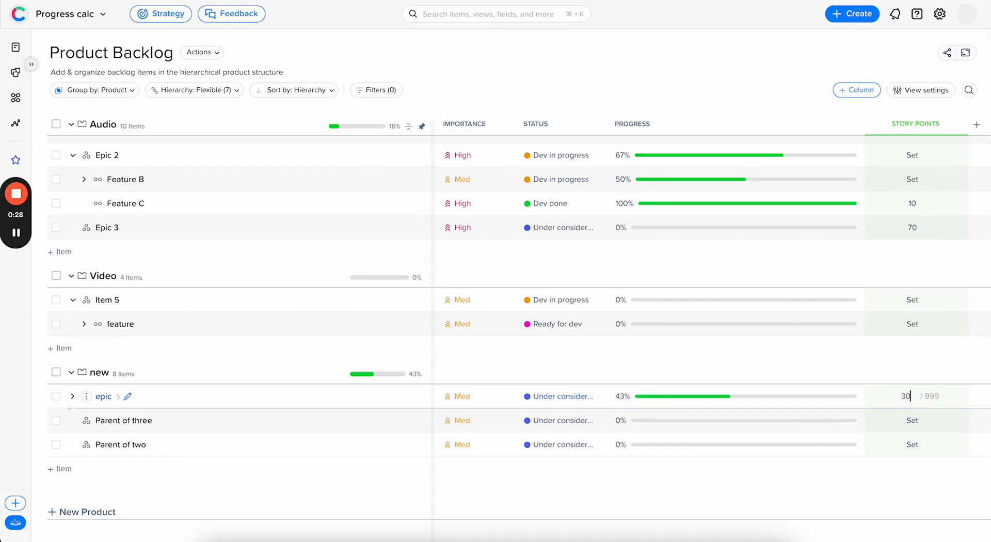
click(913, 422)
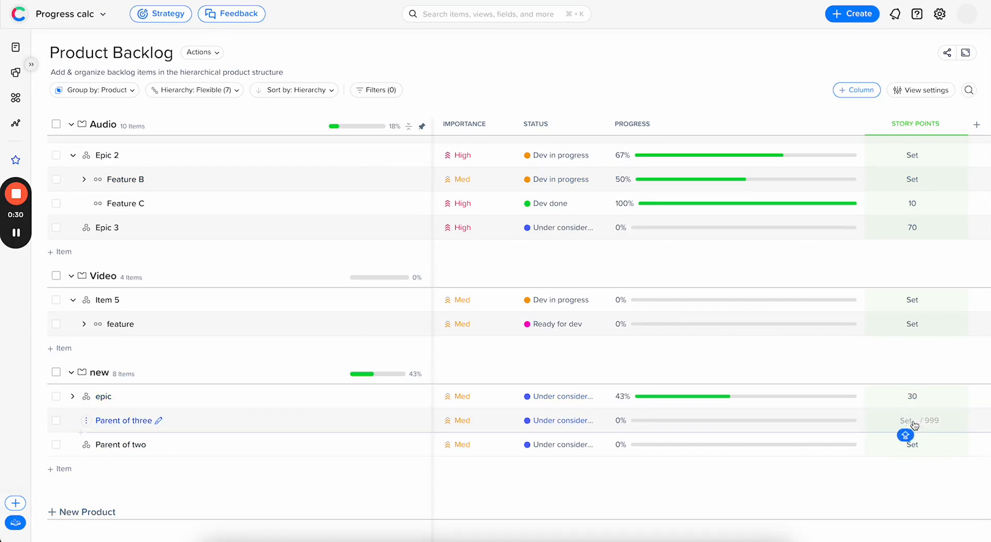
text(10)
key(Return)
click(912, 445)
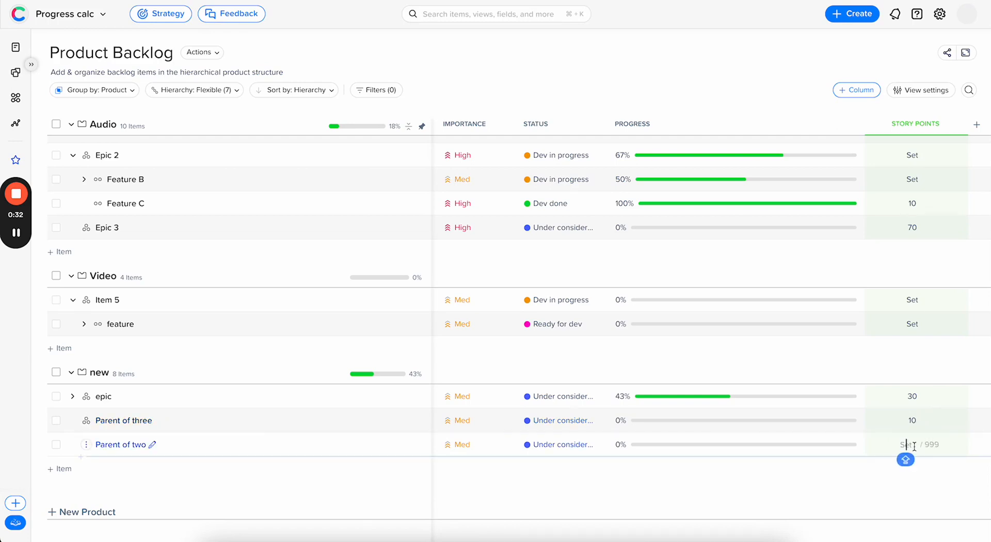
text(50)
key(Return)
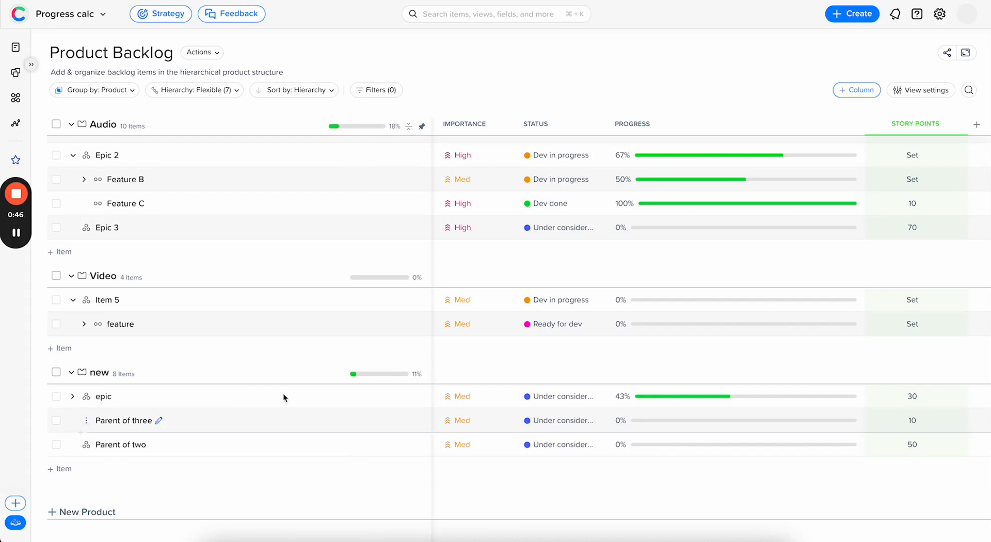
click(17, 233)
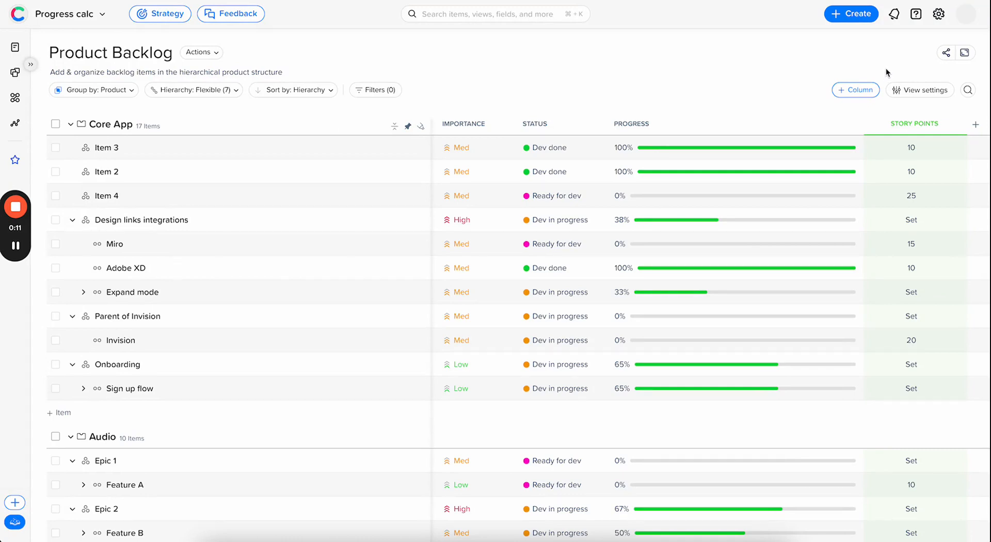
Step: Enable the group progress bar in the Product Backlog's view settings
click(905, 91)
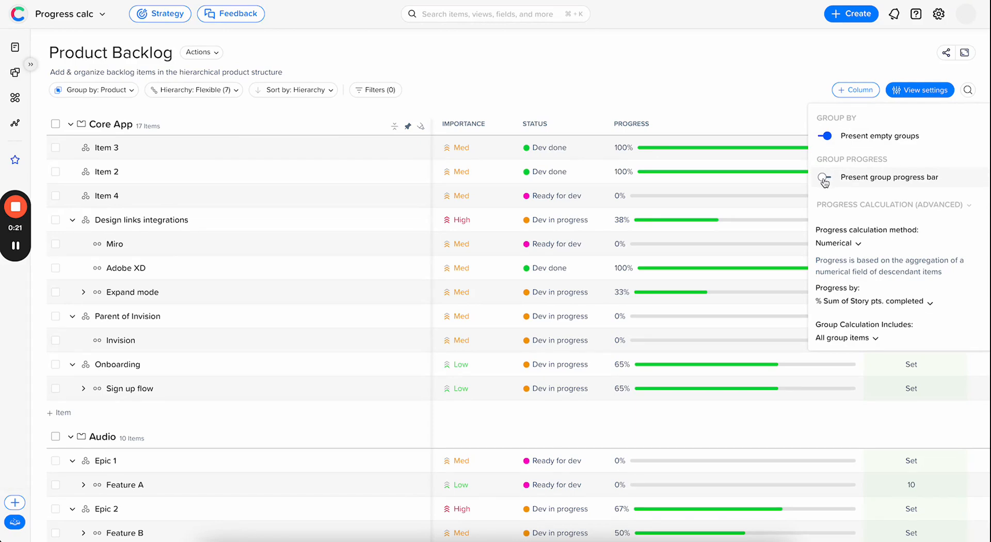
click(824, 178)
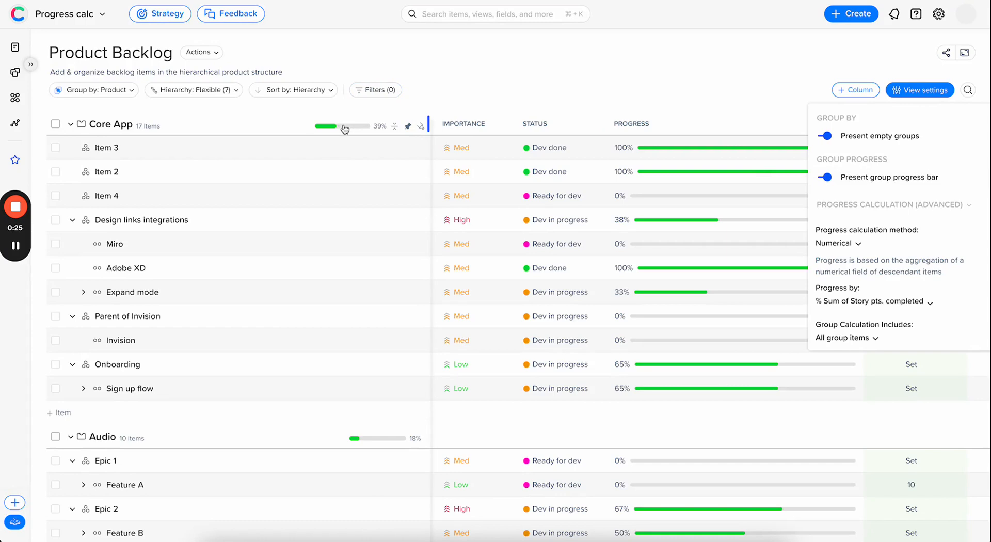
Step: Collapse and re-expand all product groups, and view the story-point progress breakdown of the Core App group
click(395, 127)
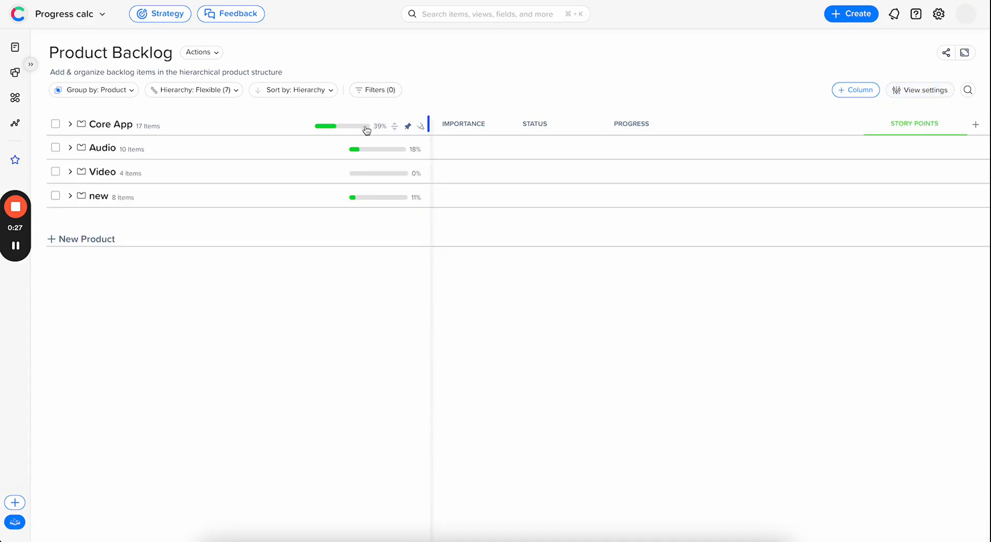
click(395, 127)
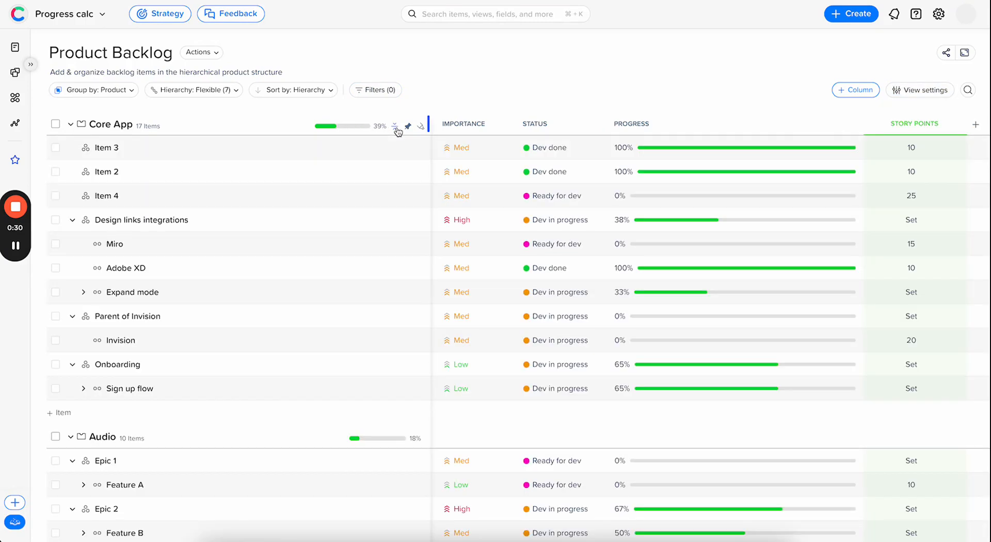
click(365, 129)
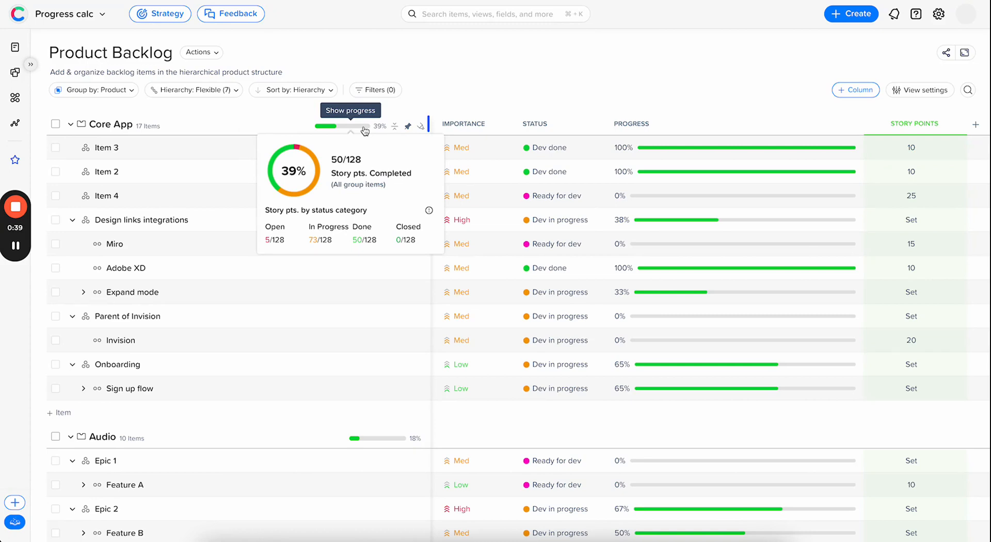
Step: Set the group calculation in the Product Backlog's view settings to include only filtered-in items
click(921, 90)
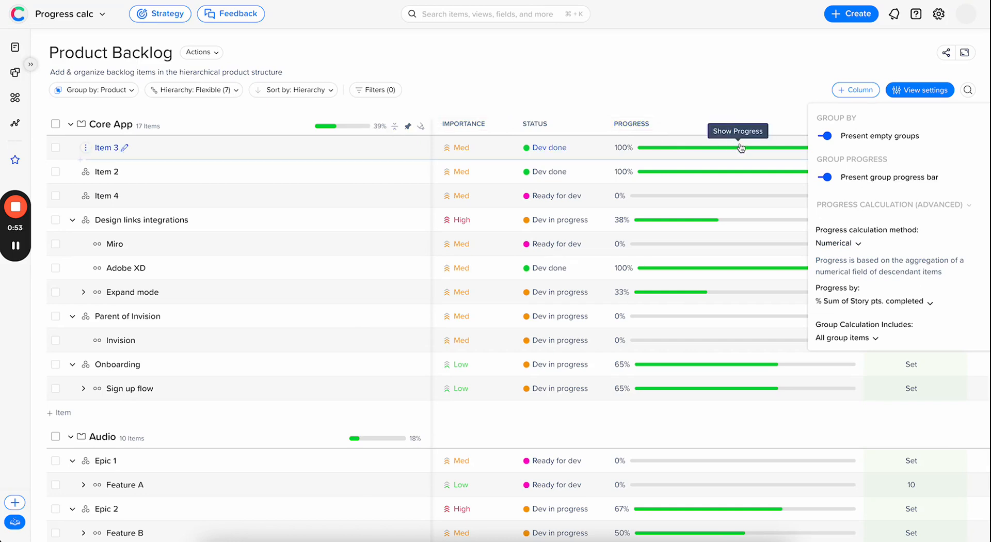
click(861, 343)
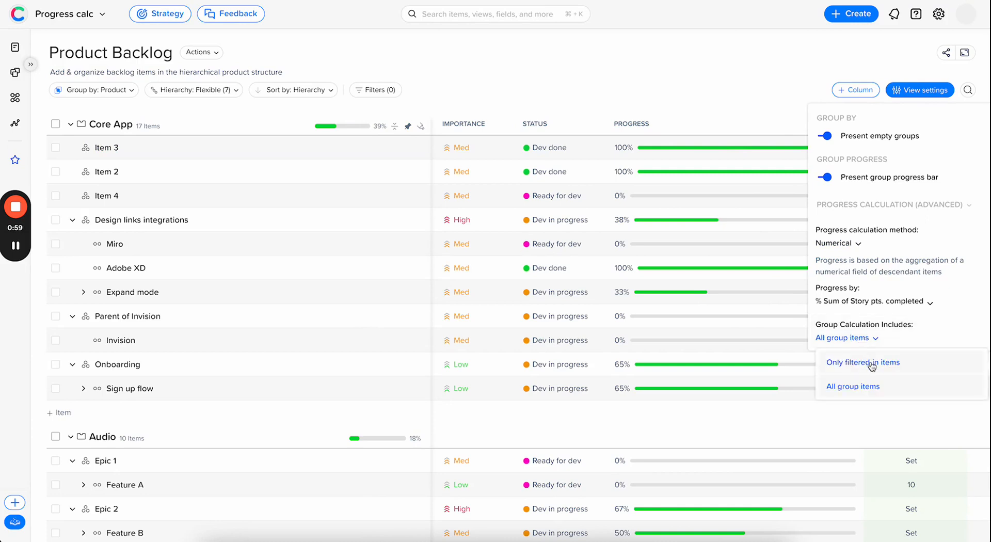
click(871, 364)
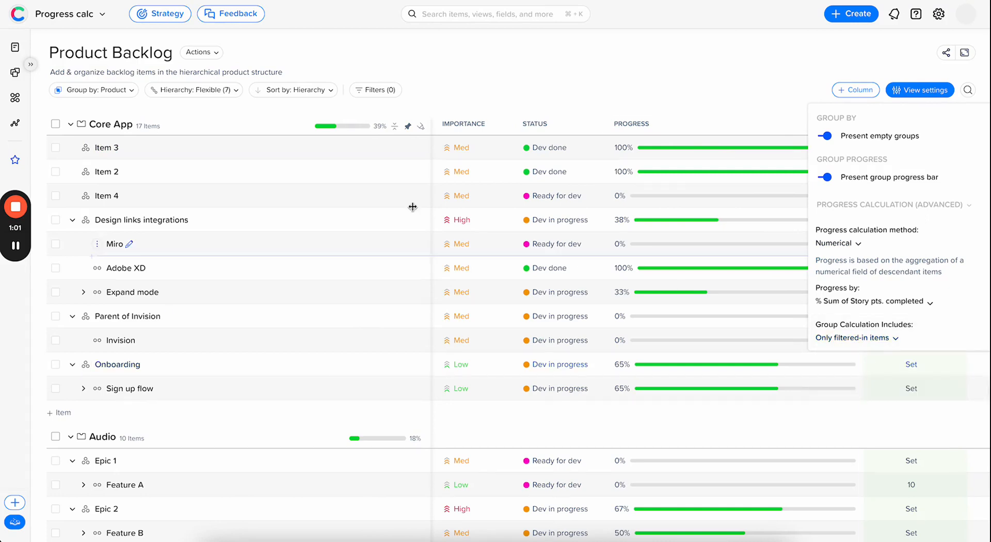
Step: Review the Product Backlog's hierarchy levels and the fields available for filtering, without changing either
click(227, 92)
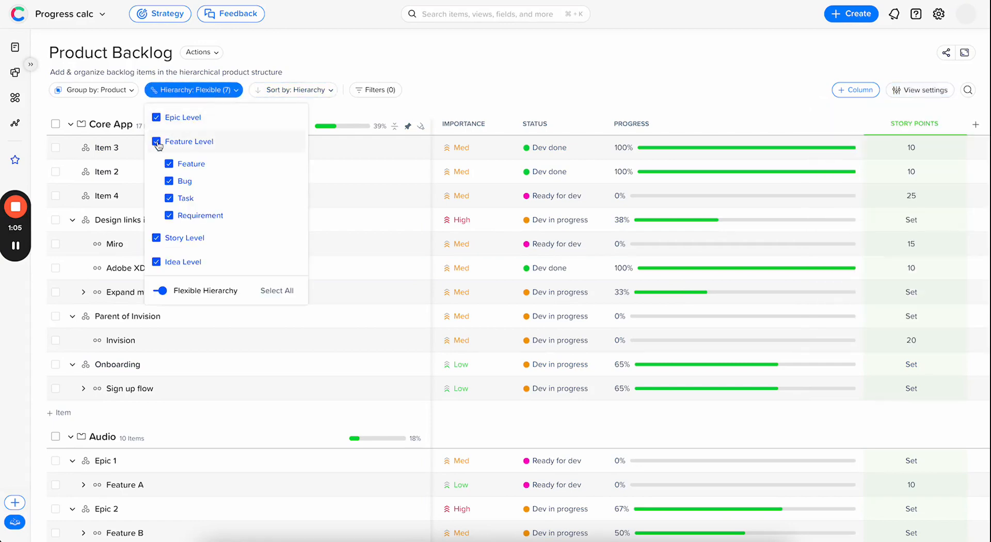
click(386, 92)
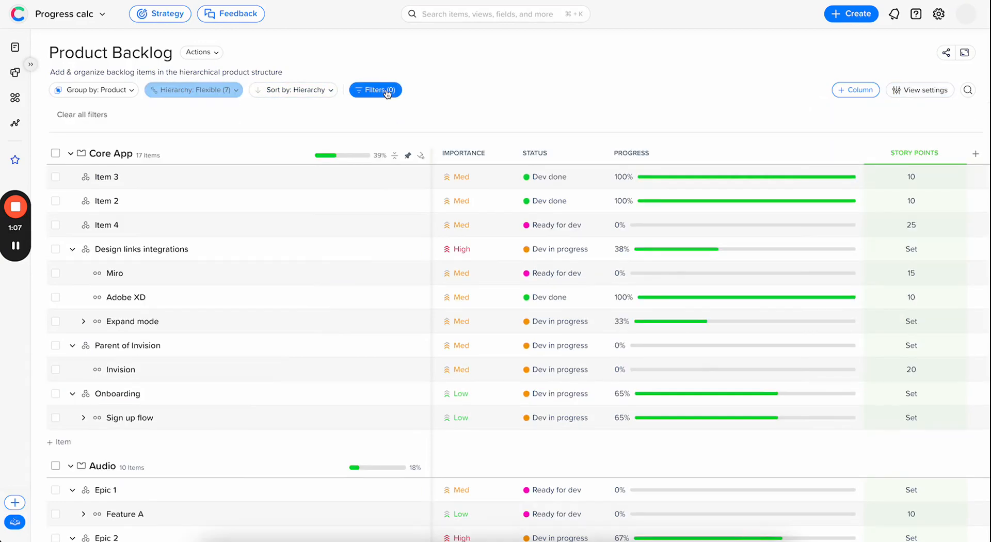
click(146, 115)
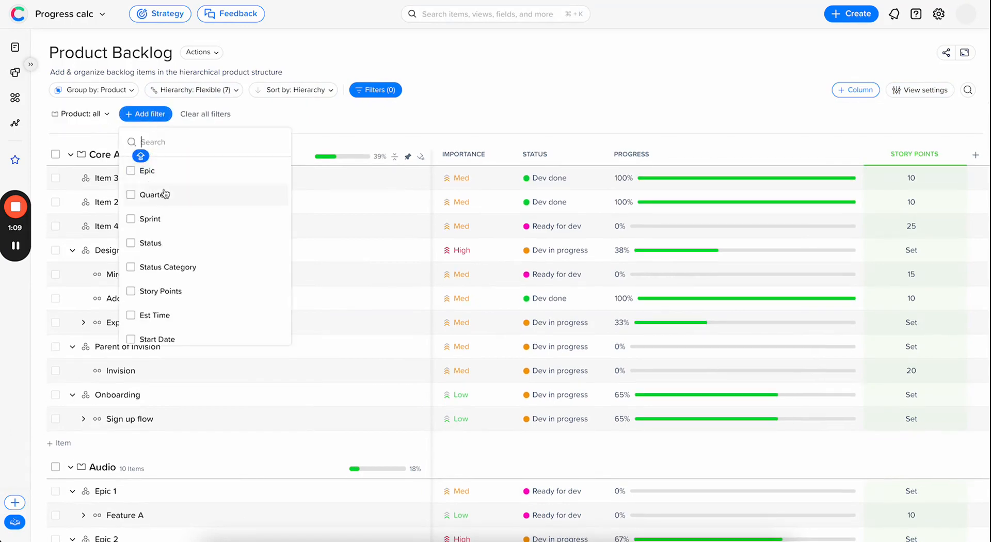
click(314, 116)
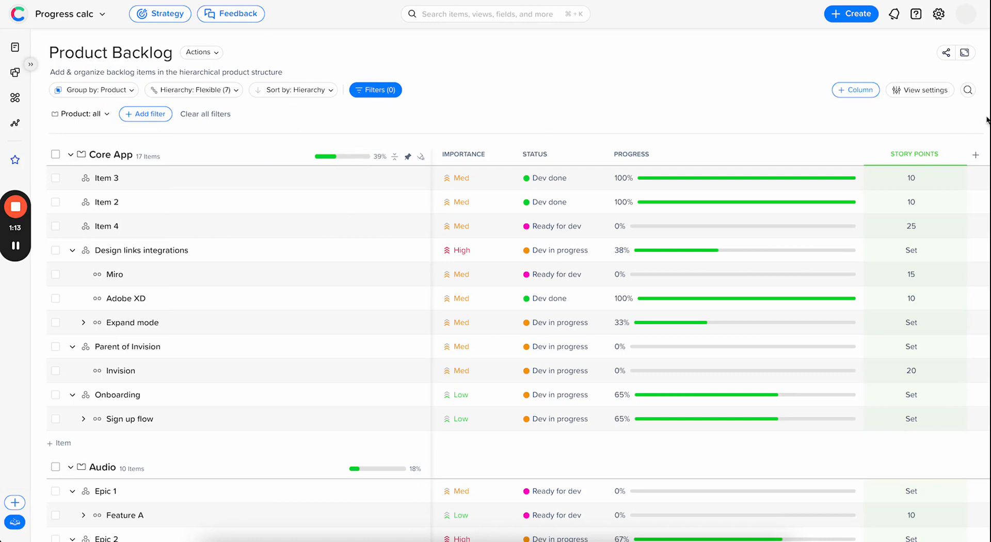
Step: Set the Product Backlog's group calculation back to include all group items
click(920, 90)
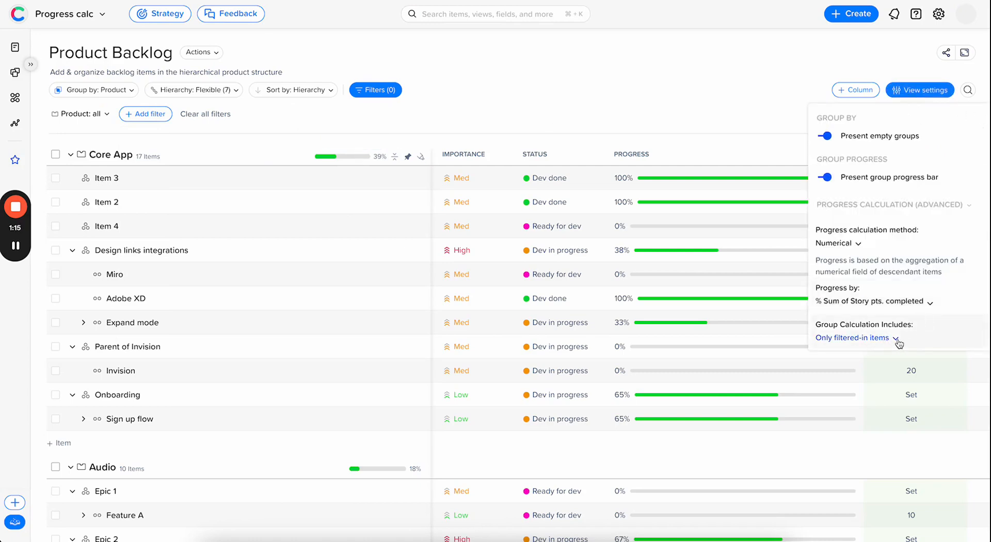
click(895, 340)
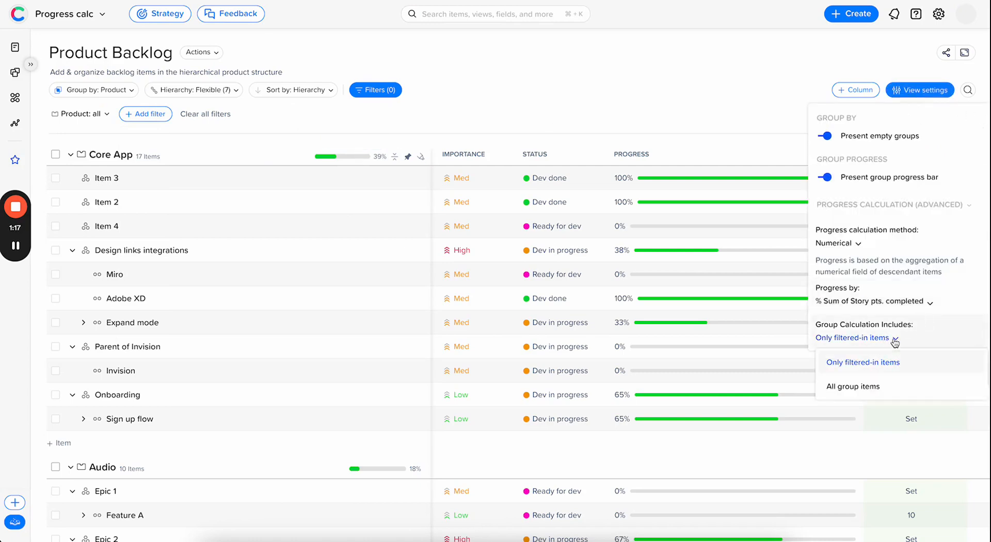
click(892, 386)
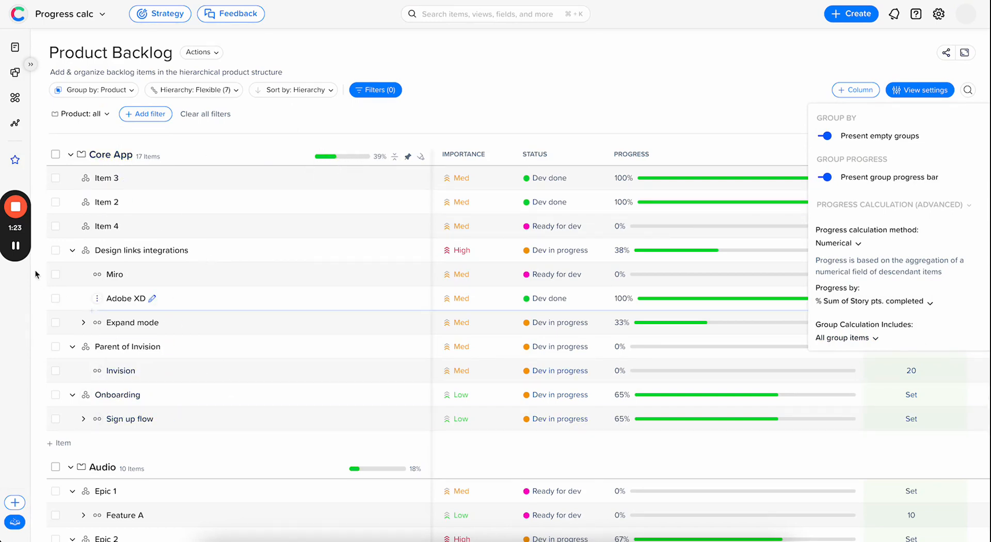
Step: Enable the group progress bar in the Swimlanes View and view the progress breakdown of the Core App group
click(15, 161)
click(85, 230)
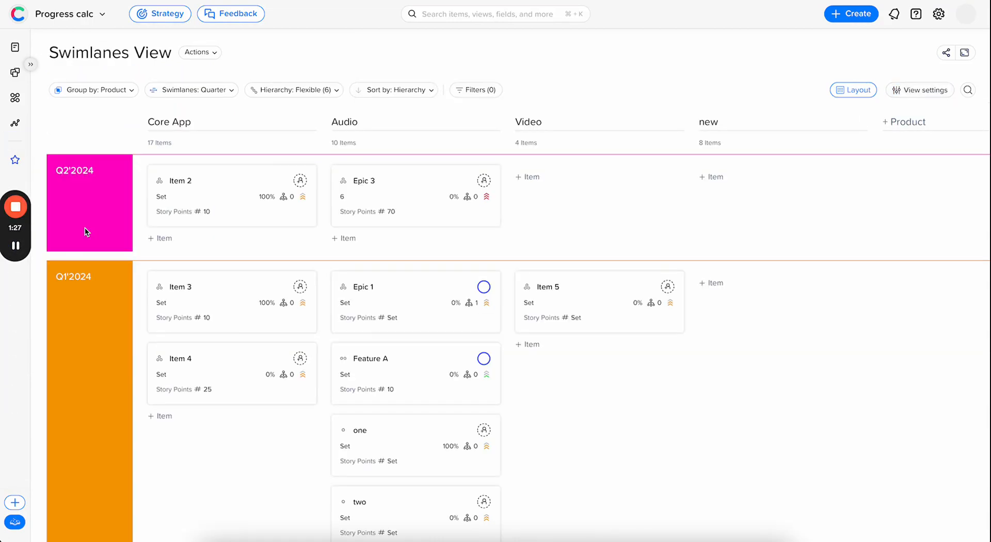
click(915, 90)
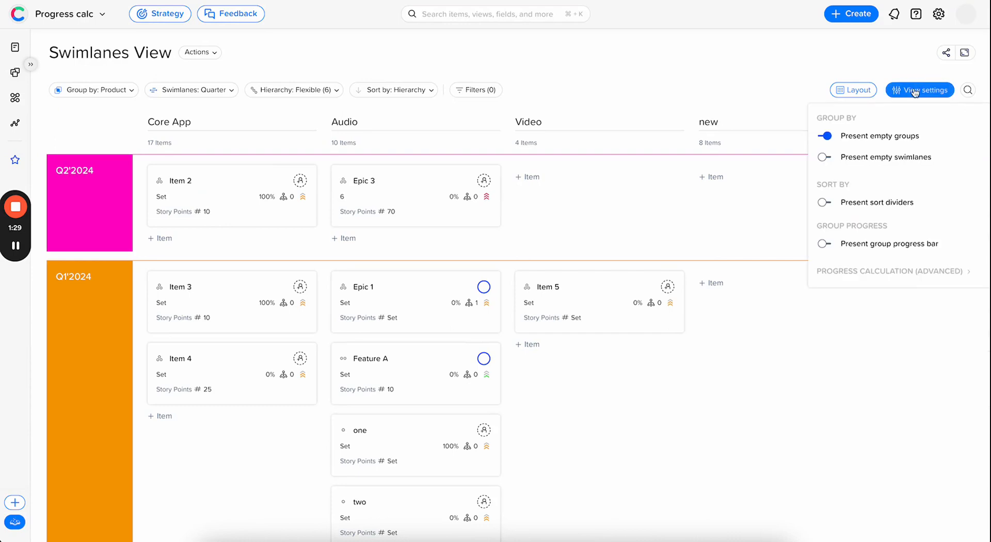
click(825, 245)
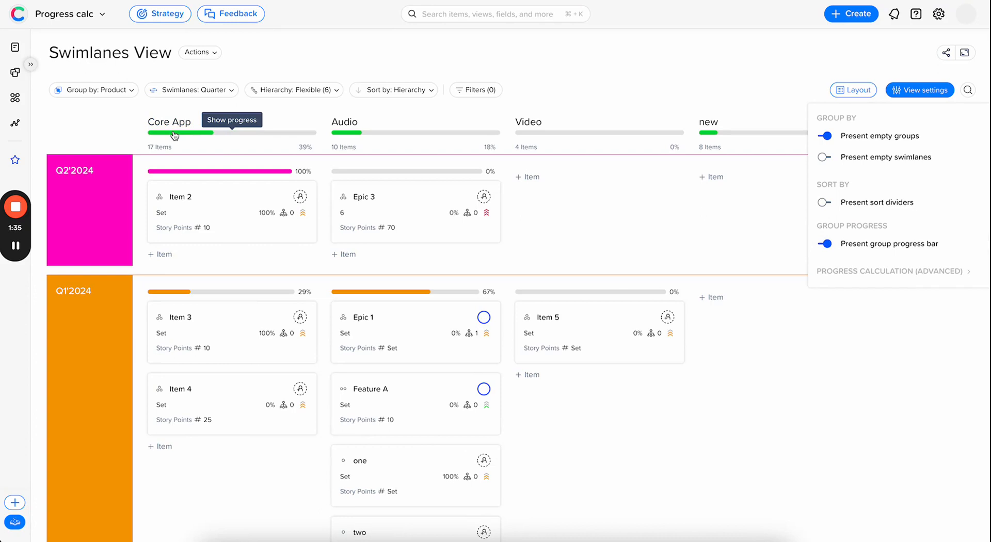
click(175, 133)
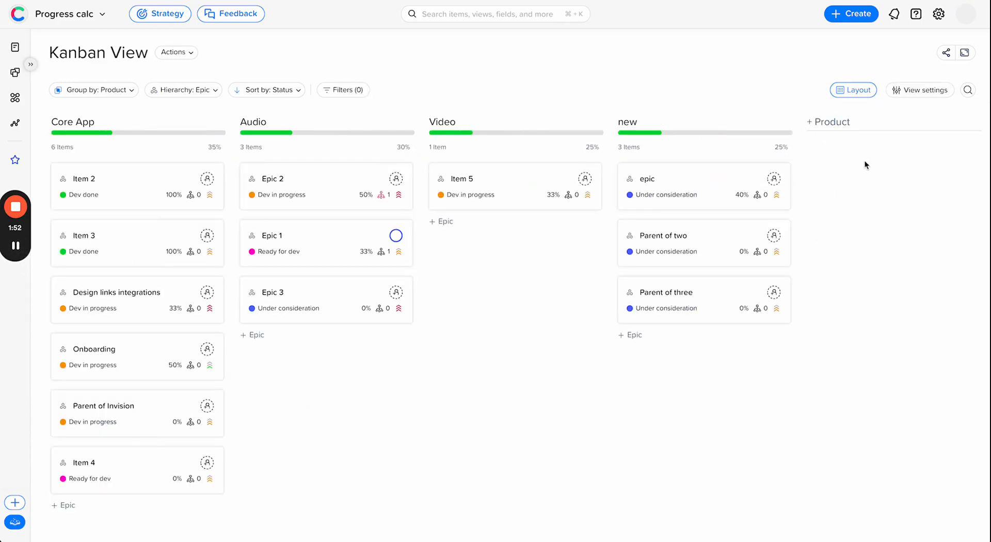
Step: Show the advanced progress calculation settings of the Kanban View
click(904, 91)
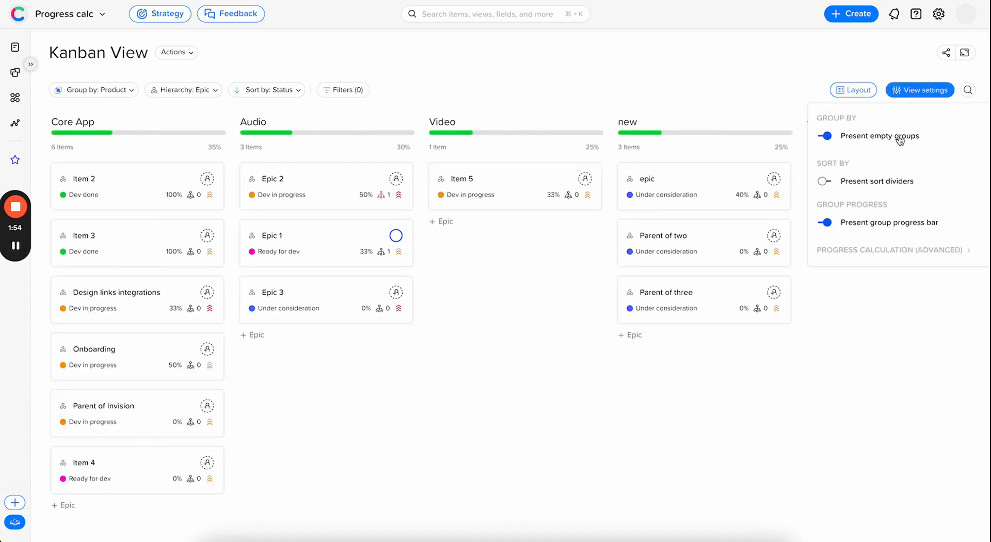
click(973, 251)
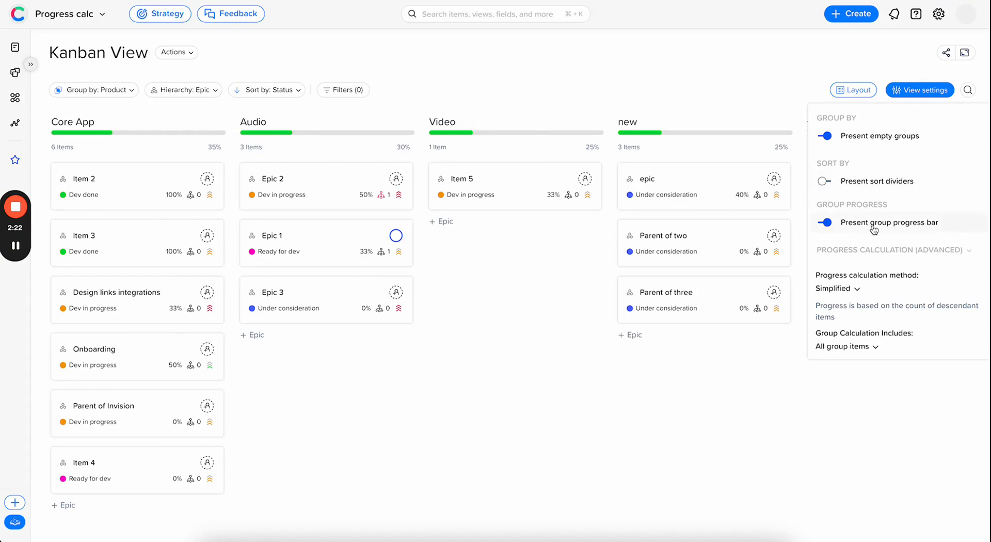
click(963, 53)
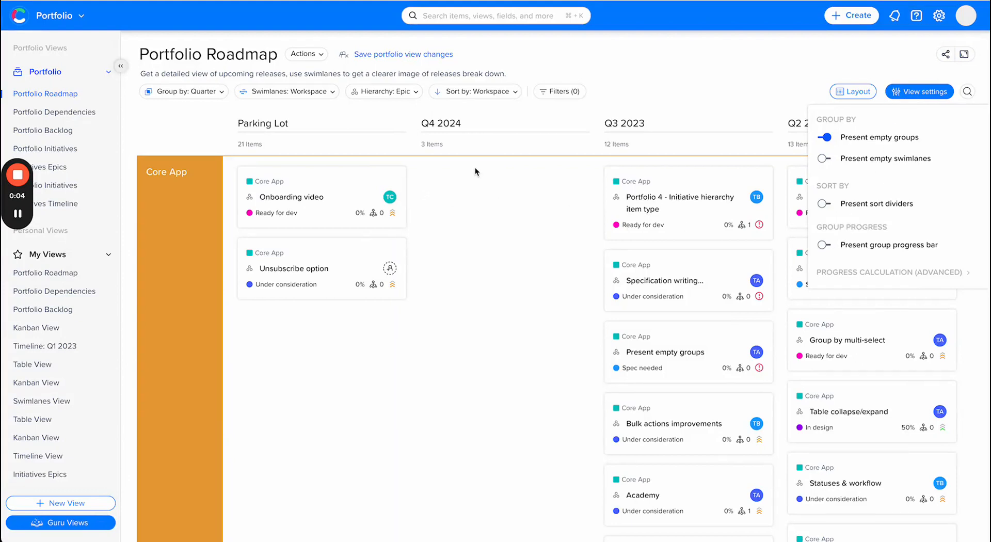
Step: Enable the group progress bar in the Portfolio Roadmap and set its progress calculation method to Numerical
click(824, 245)
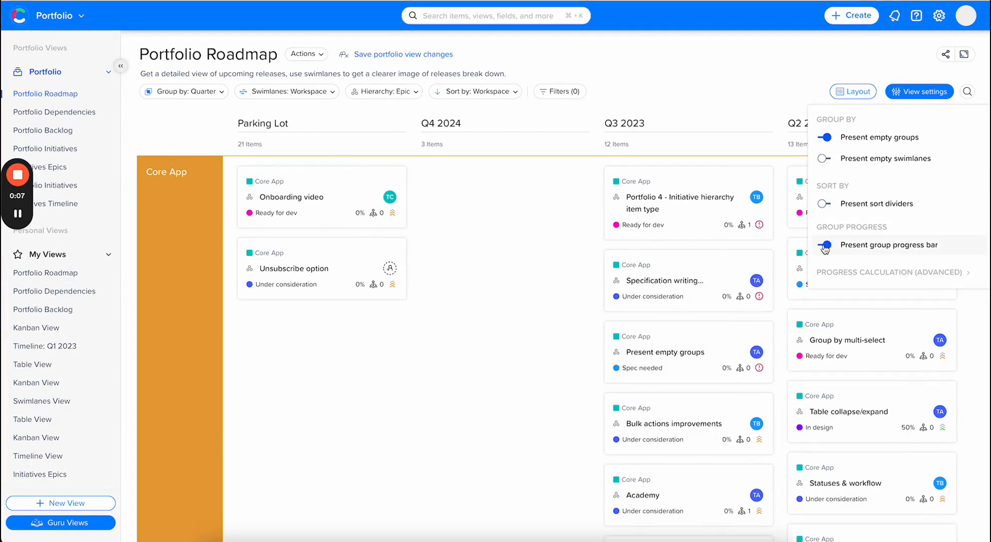
click(967, 272)
click(854, 311)
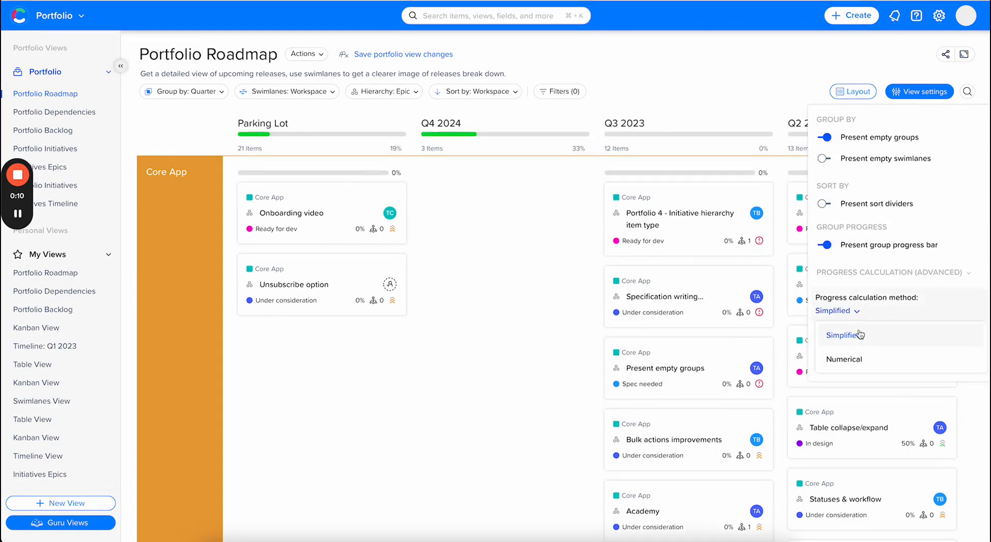
click(860, 361)
click(889, 375)
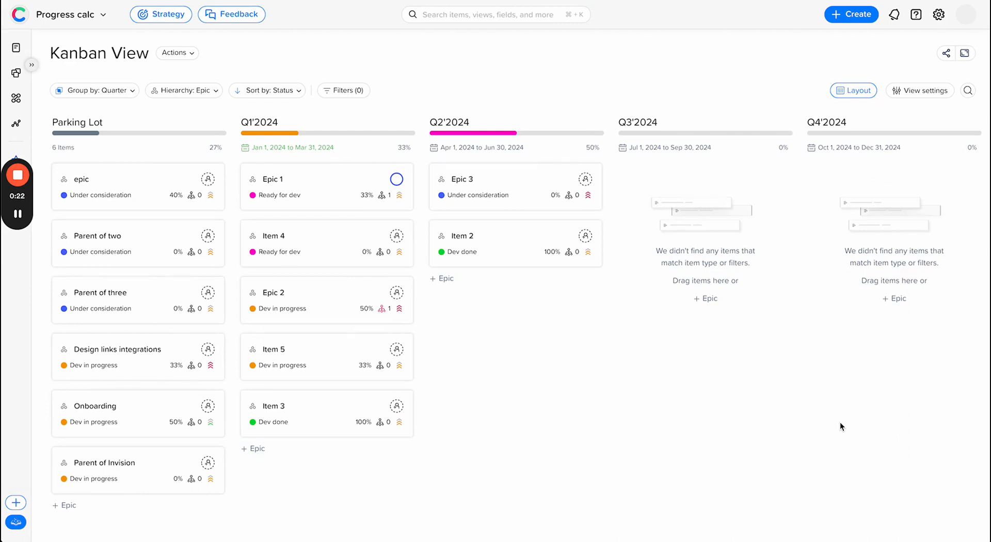
mouse_move(29, 177)
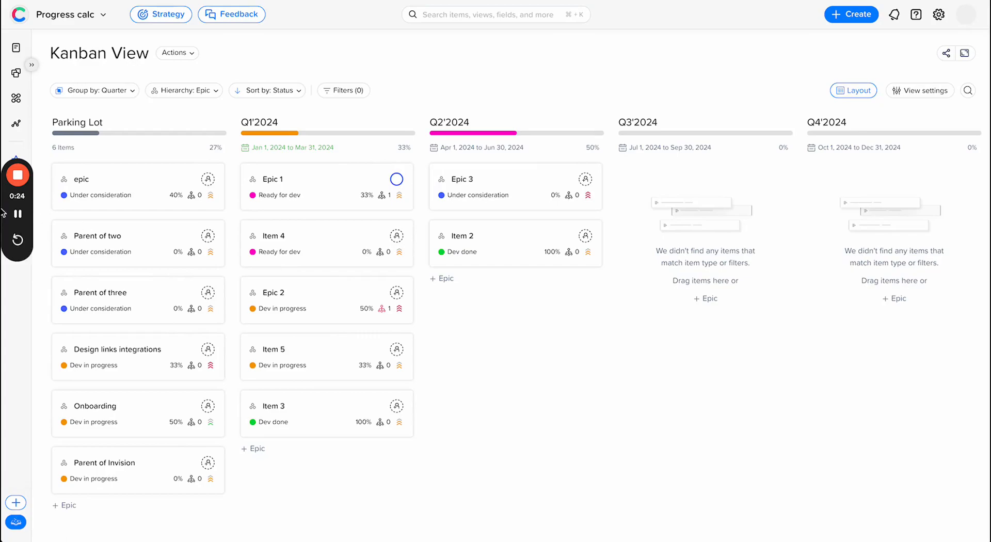